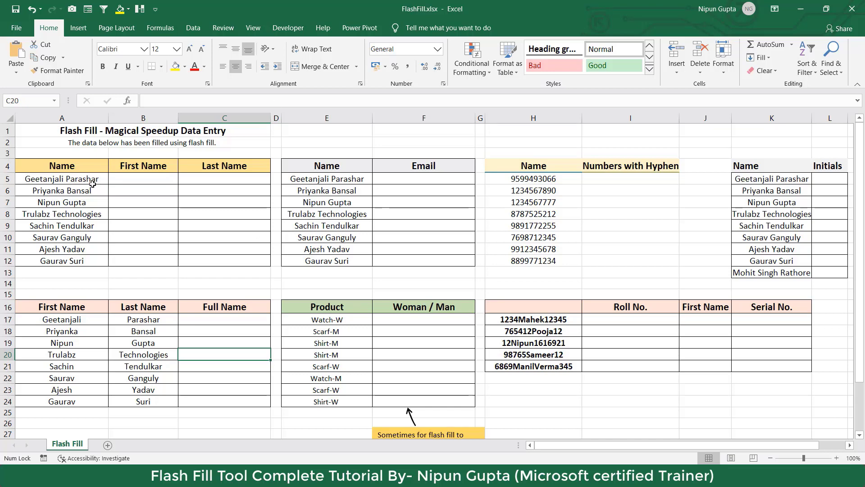
Select the eight source names and the First Name and Last Name ranges to review them.
left_click_drag(93, 183, 94, 259)
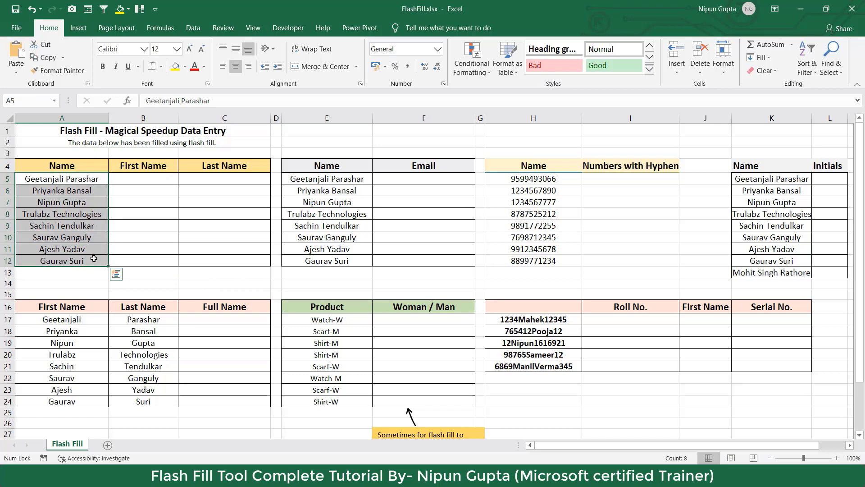
left_click_drag(143, 178, 147, 259)
left_click_drag(238, 182, 231, 256)
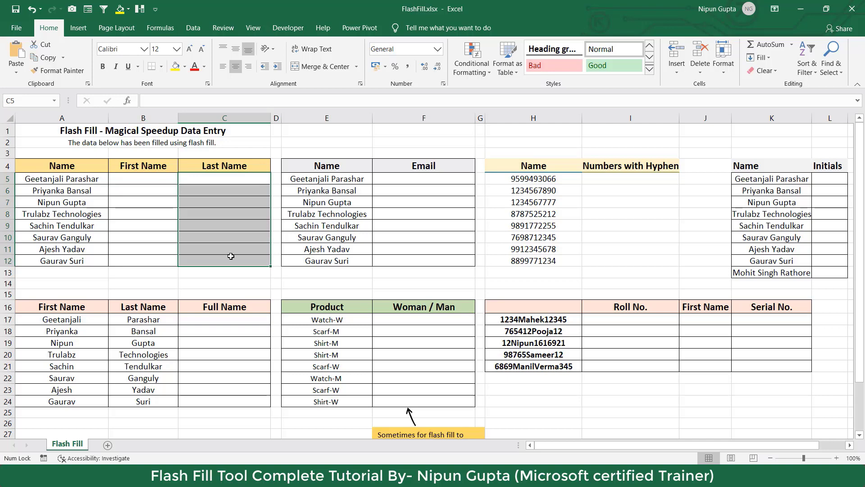
Enter the example first name Geetanjali in B5 and the last name in C5, then reselect B5.
left_click(158, 183)
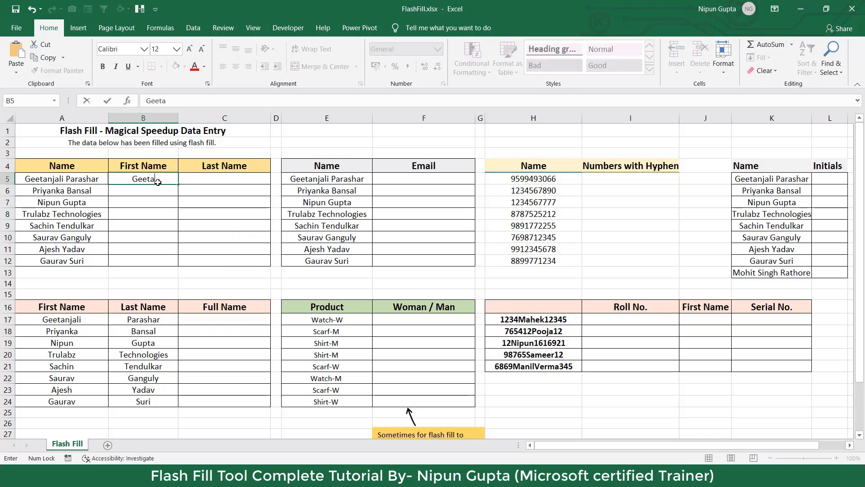
key("Tab")
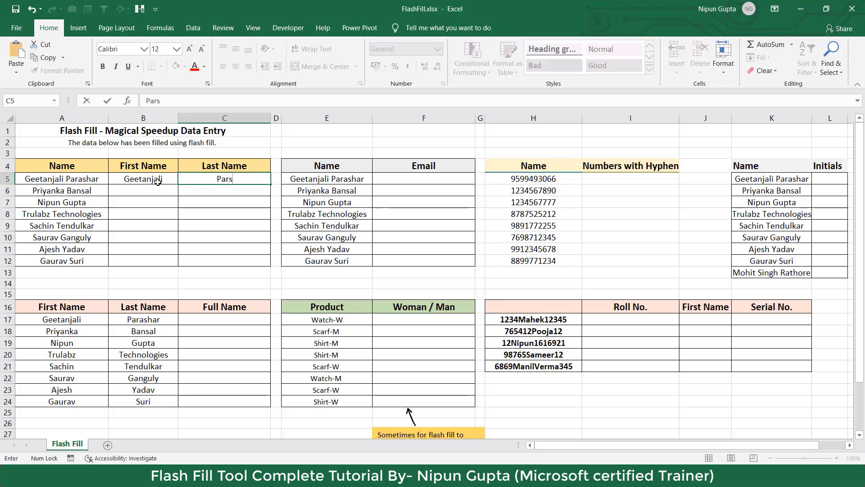
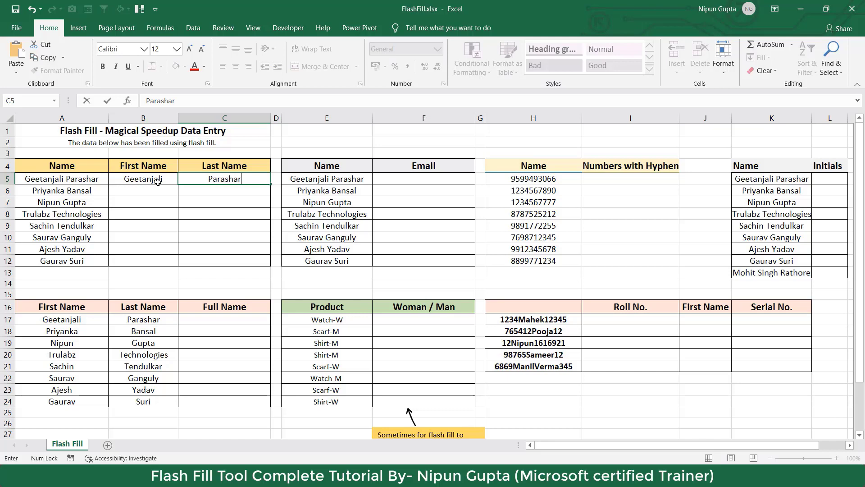
key("Return")
left_click(166, 179)
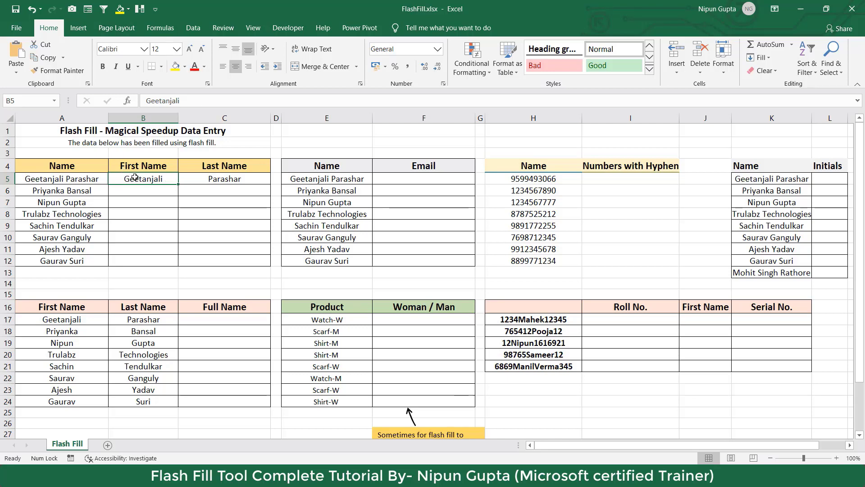
Look through the Data tab and the Home Fill options without filling anything.
left_click(194, 28)
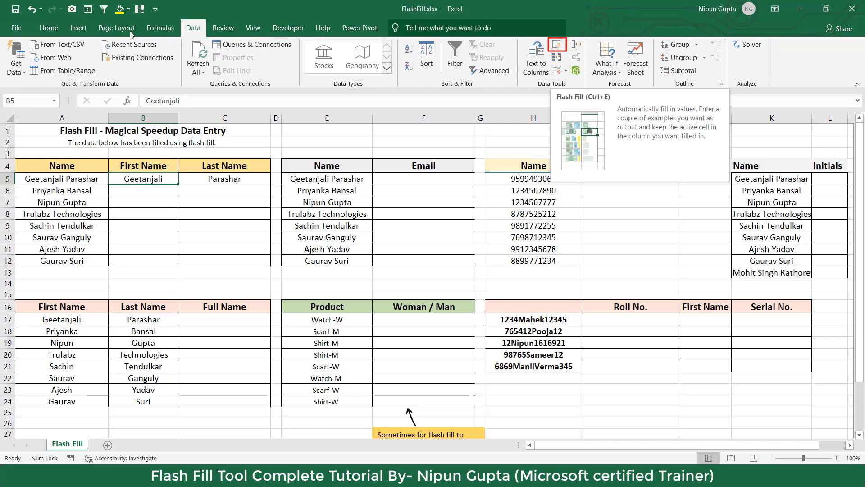
left_click(47, 28)
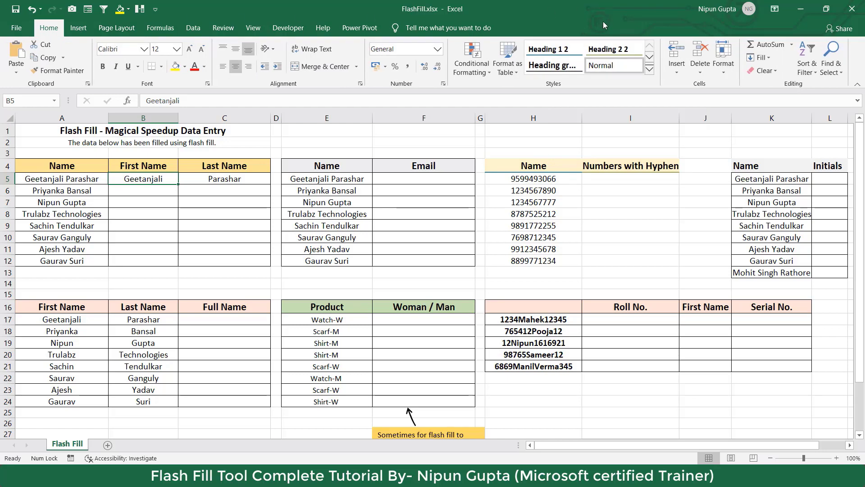
left_click(764, 57)
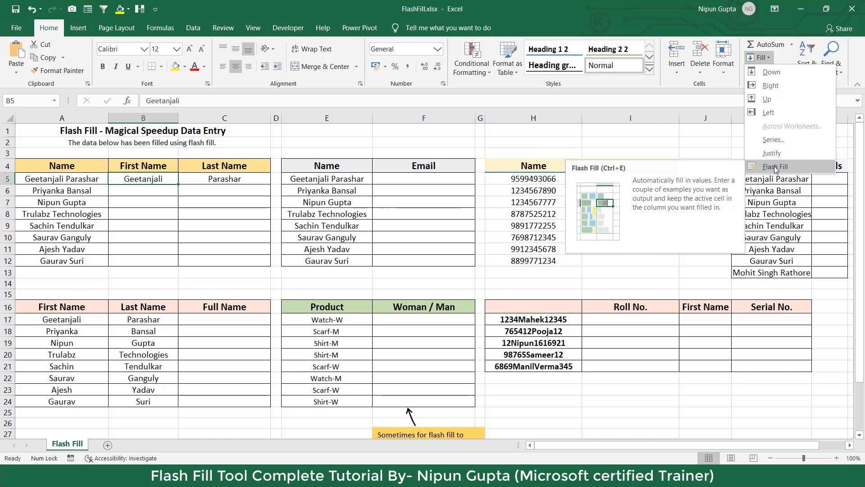
key("Escape")
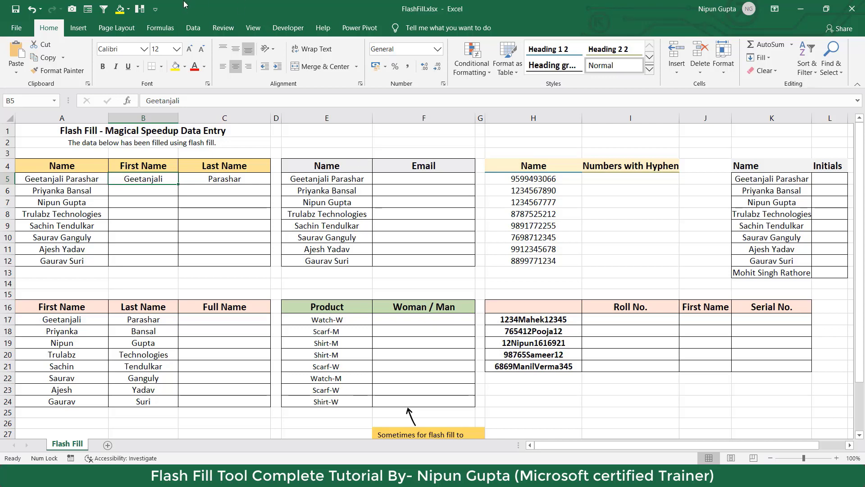
Flash Fill the First Name column from B5, then the Last Name column from C5.
left_click(194, 29)
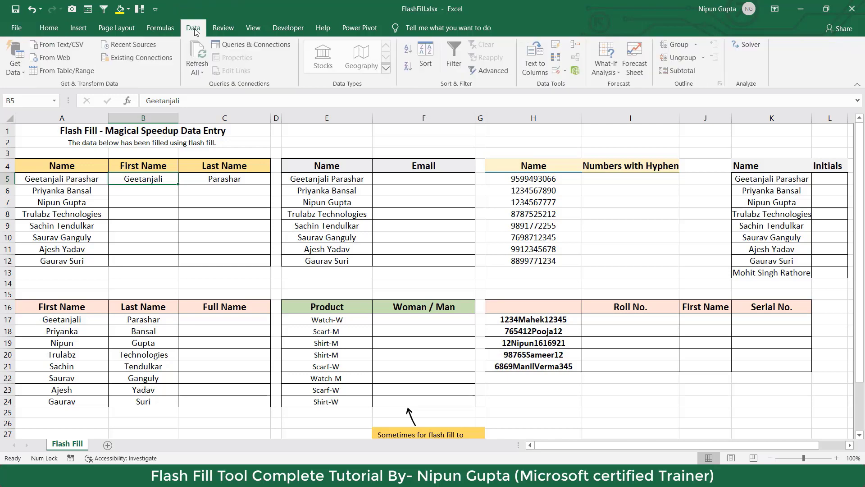
left_click(558, 47)
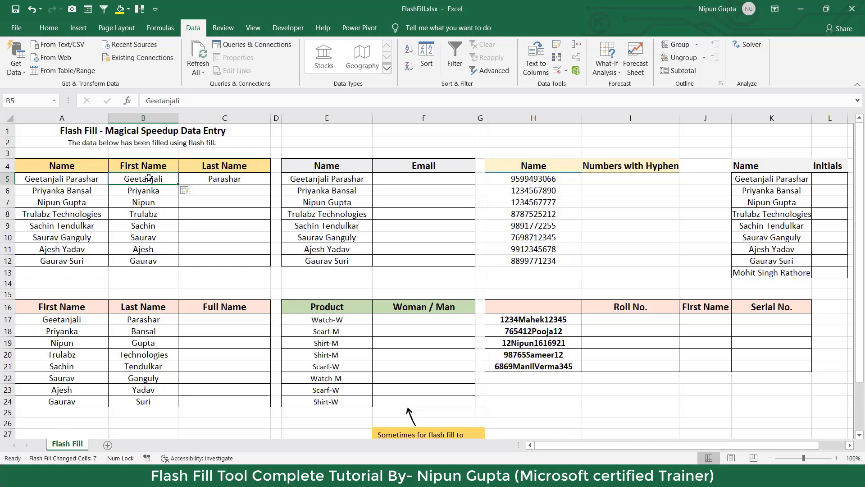
left_click(223, 176)
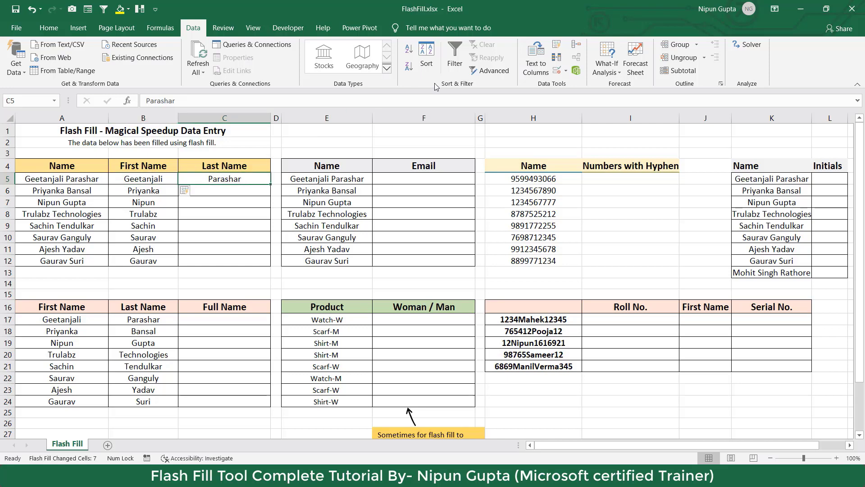
left_click(557, 44)
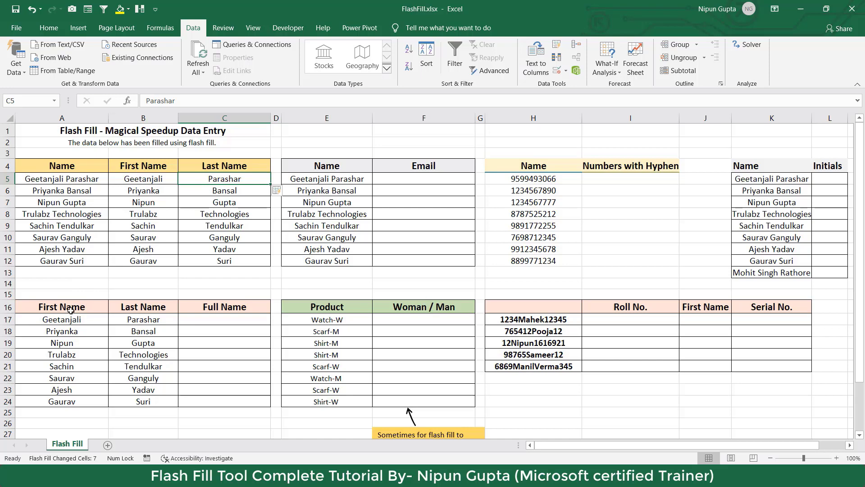
left_click_drag(72, 311, 68, 379)
left_click_drag(155, 308, 144, 390)
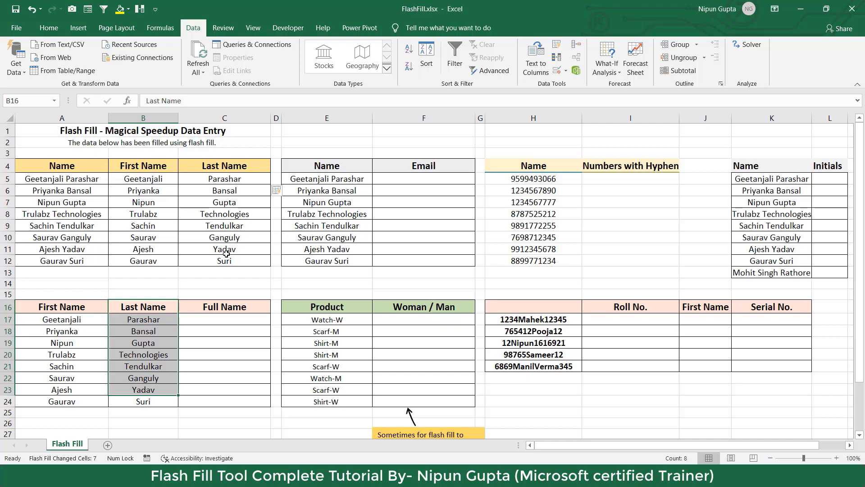
left_click(201, 319)
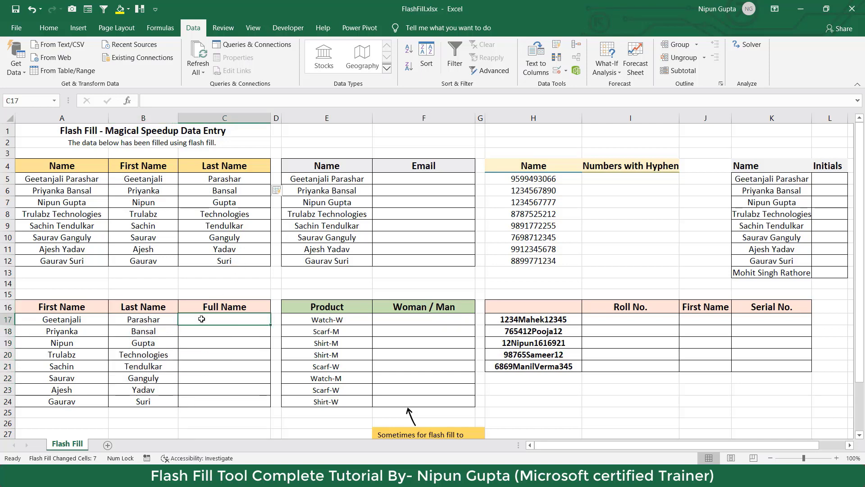
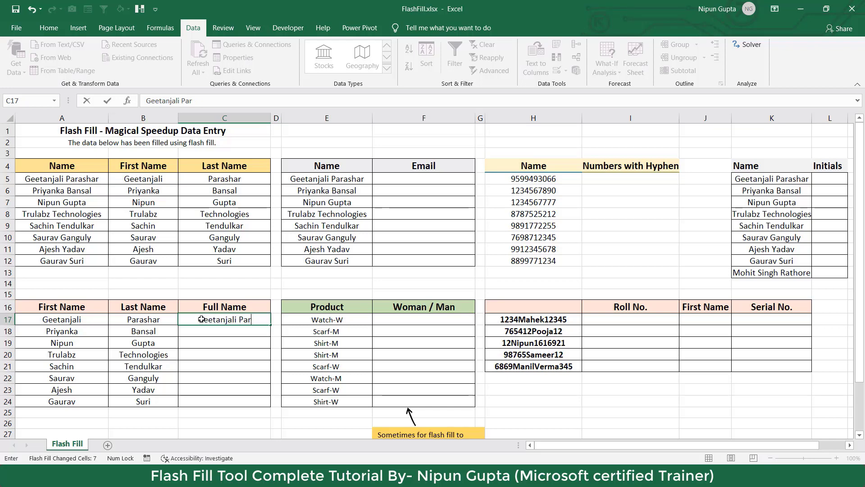
key("ctrl+Return")
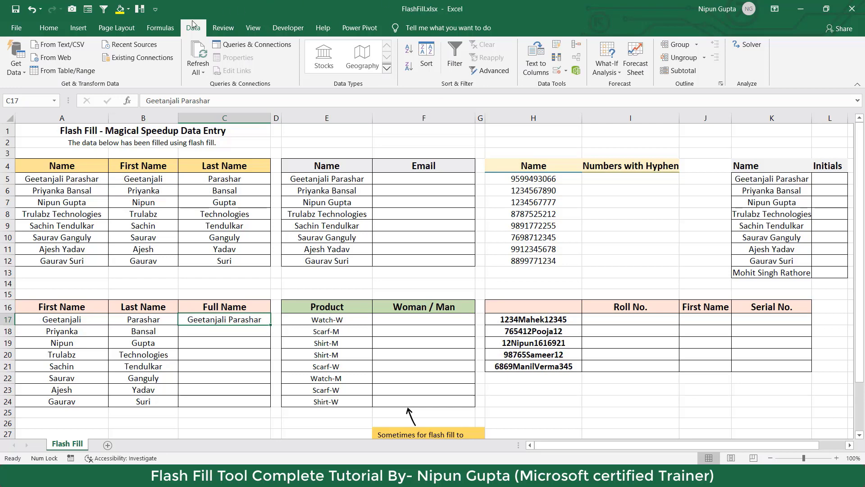
left_click(49, 27)
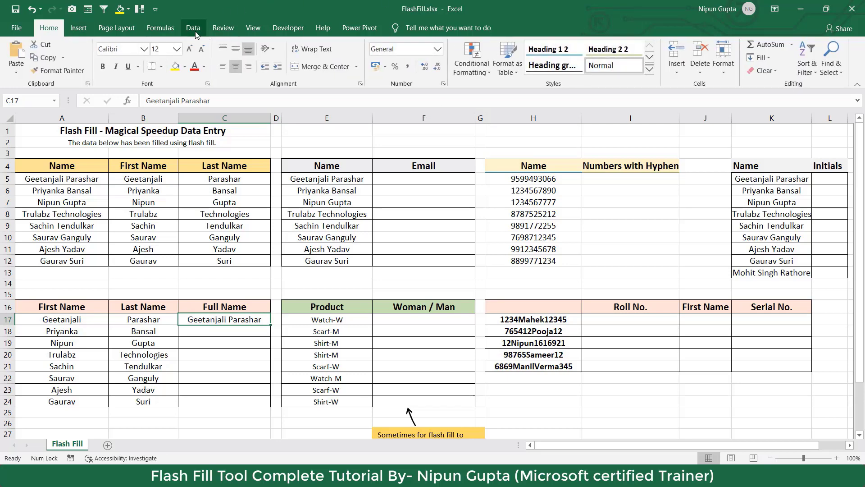
left_click(769, 61)
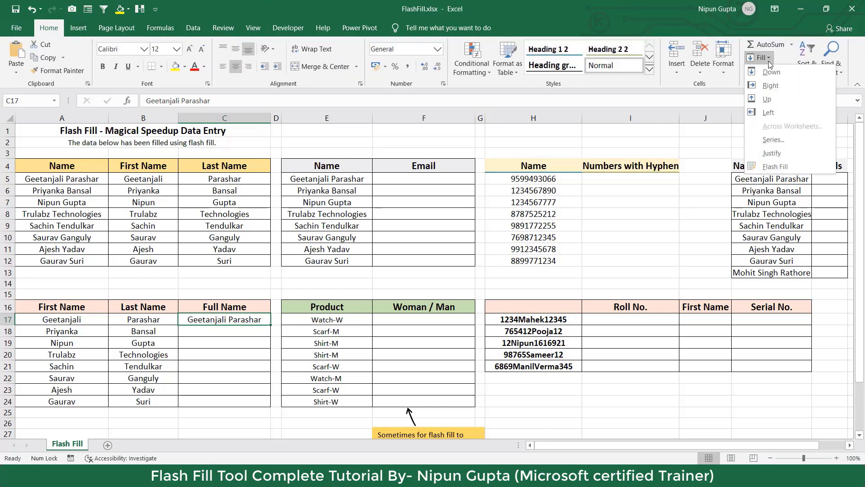
Flash Fill C18:C24 with Ctrl+E to join the remaining first and last names.
left_click(768, 61)
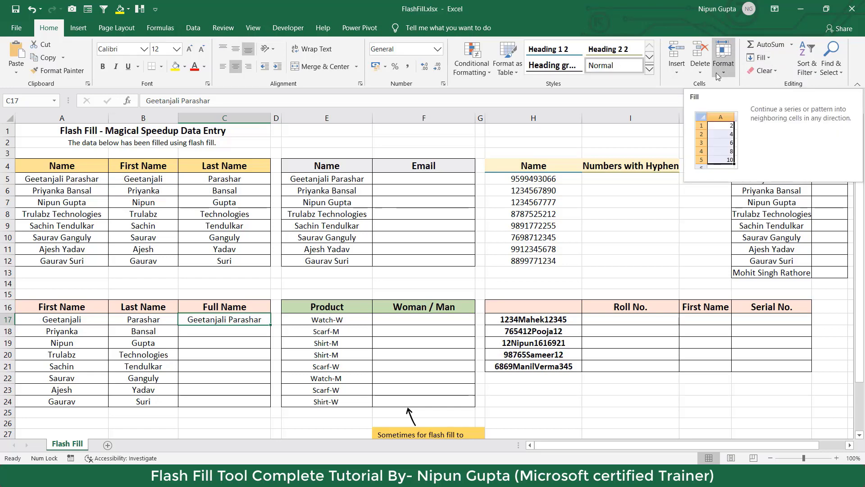
key("ctrl+e")
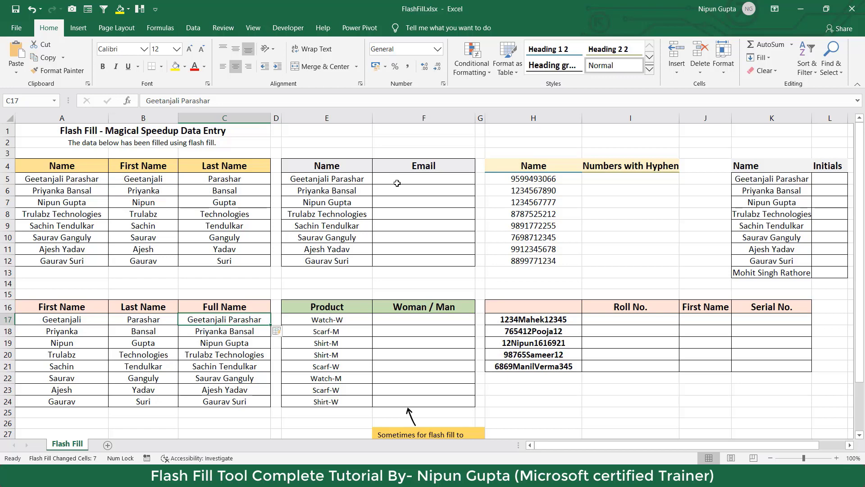
left_click(411, 179)
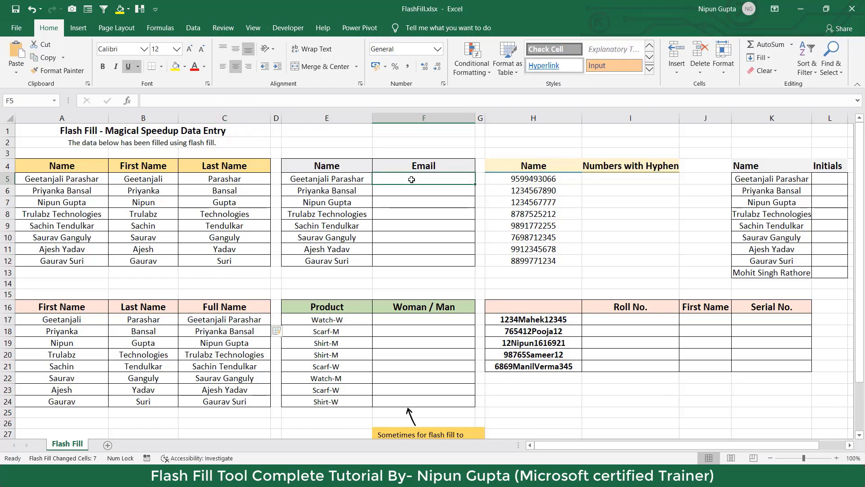
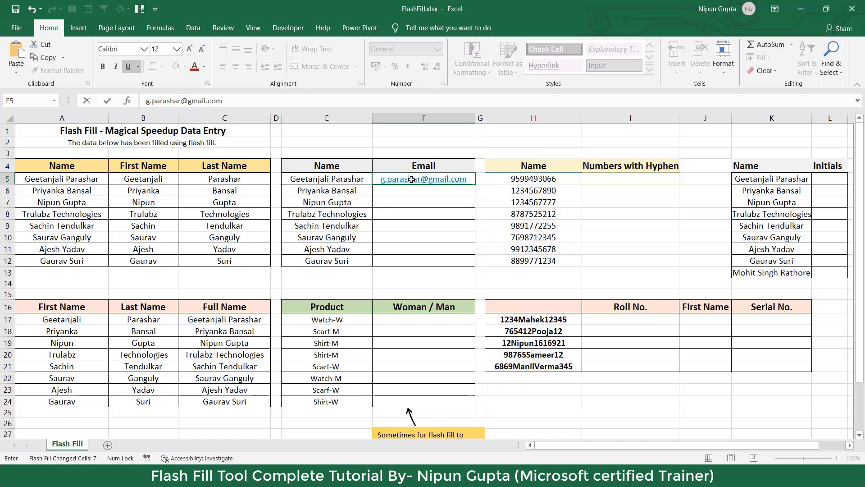
key("Return")
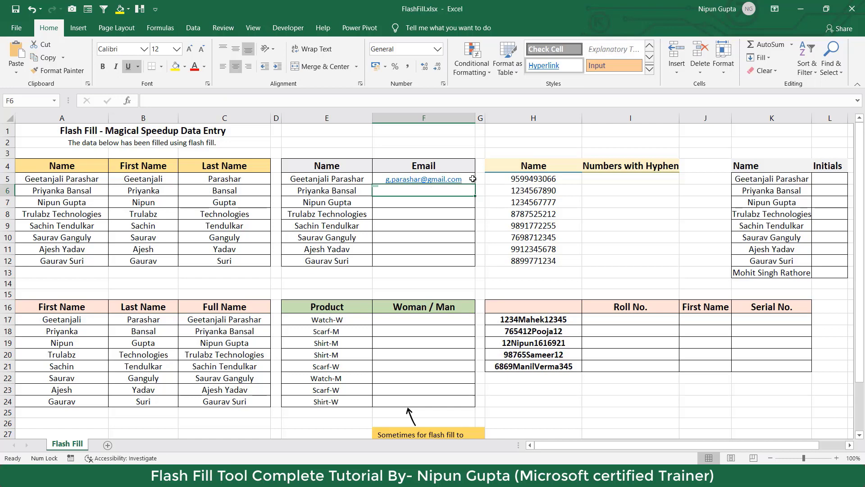
left_click(473, 179)
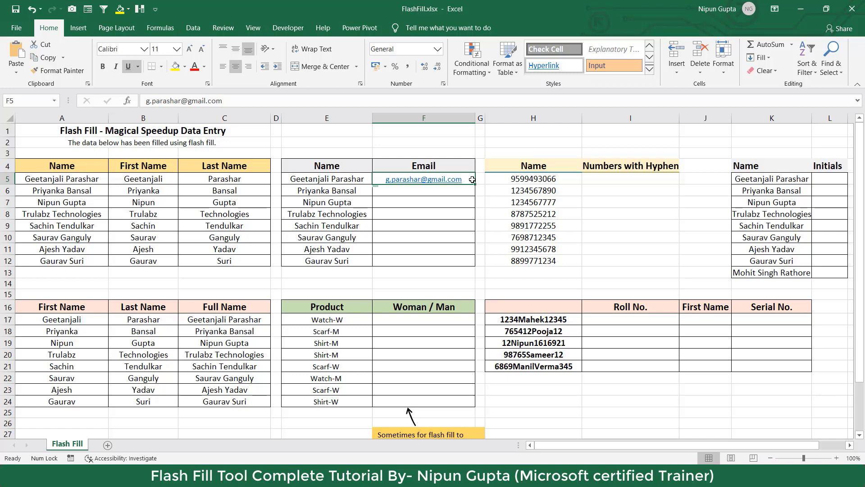
Flash Fill the remaining email addresses using the Alt, A, F, F shortcut.
key("alt")
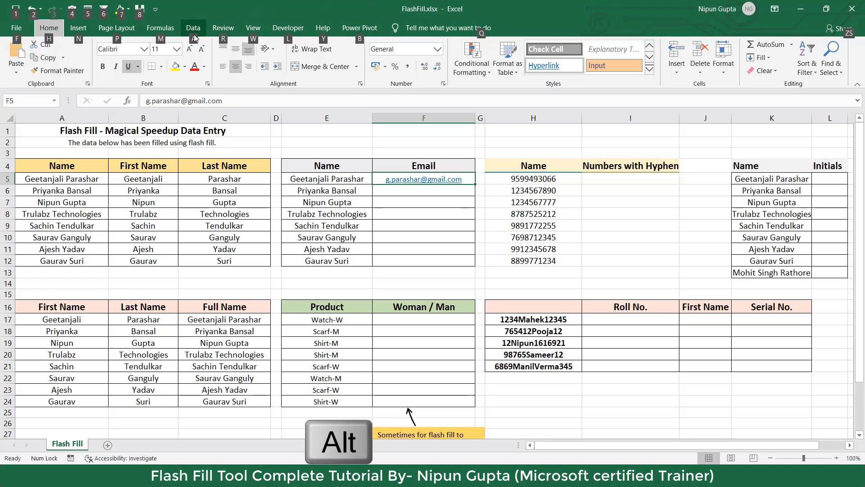
key("a")
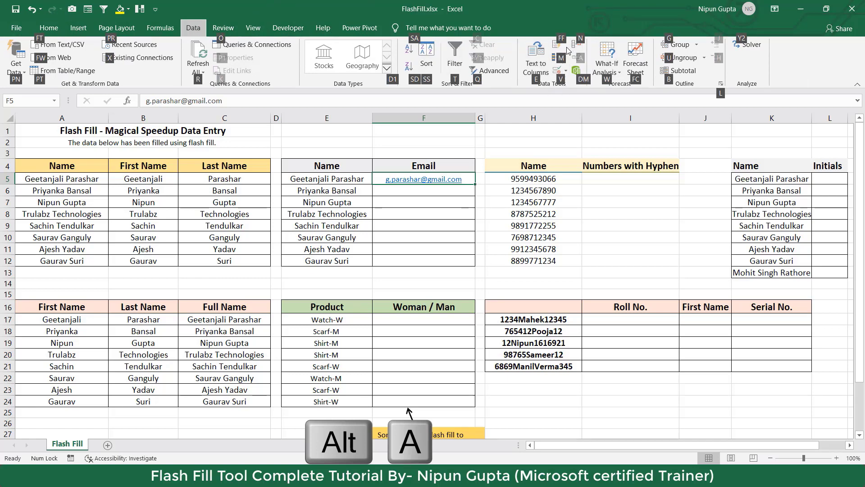
key("f")
key("f")
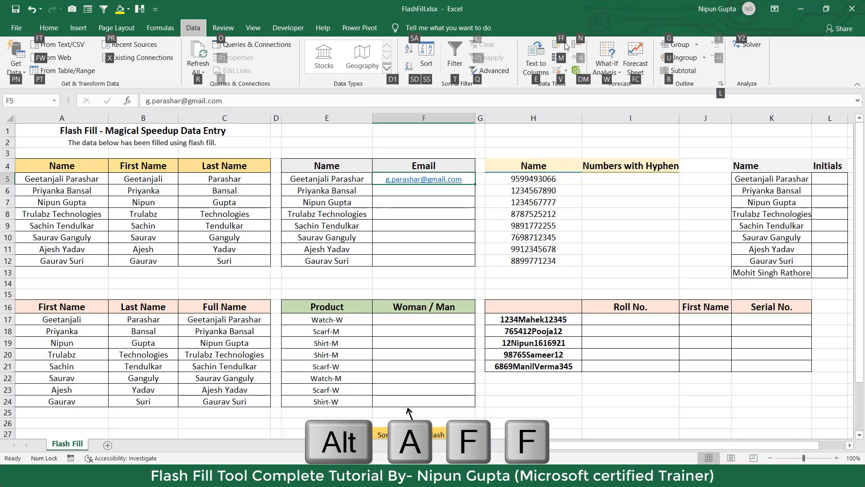
key("f")
key("f")
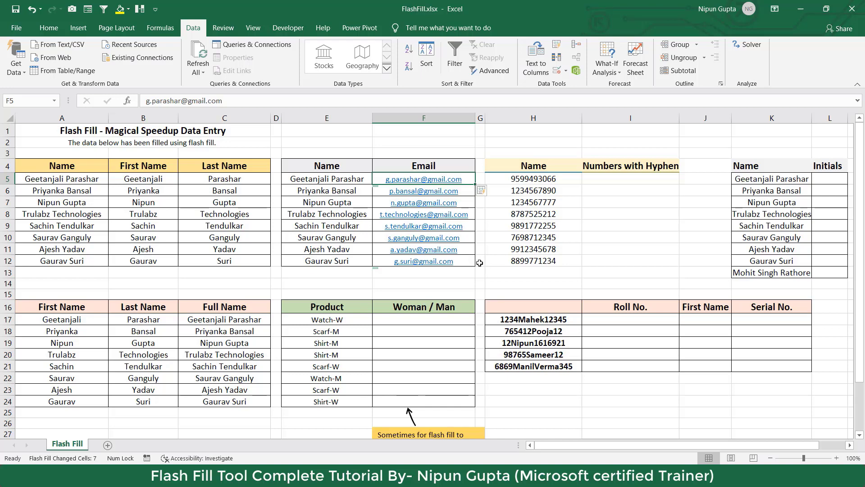
left_click(51, 35)
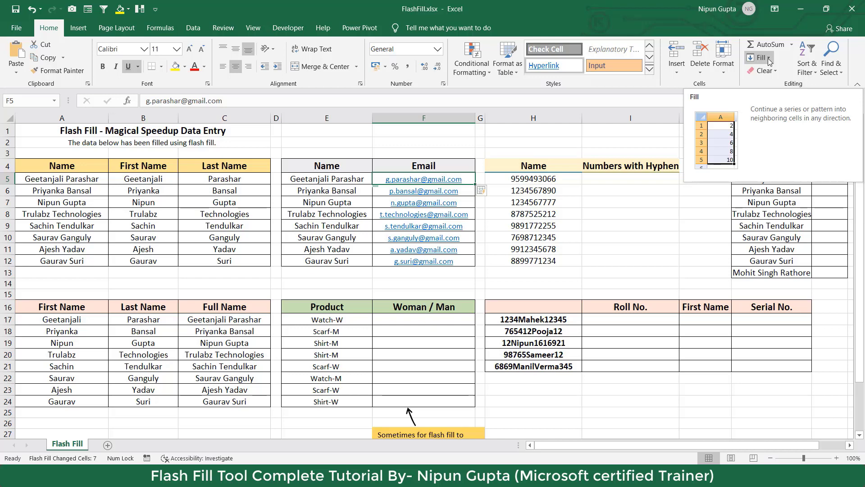
left_click(628, 178)
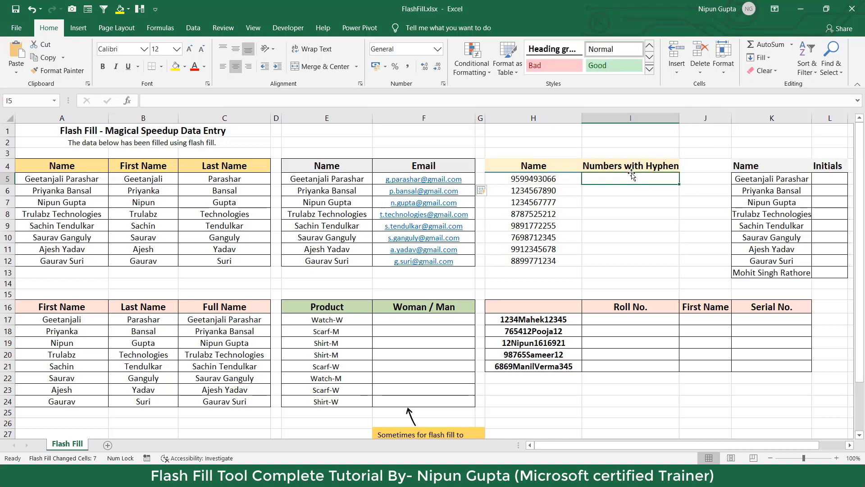
left_click_drag(544, 179, 545, 253)
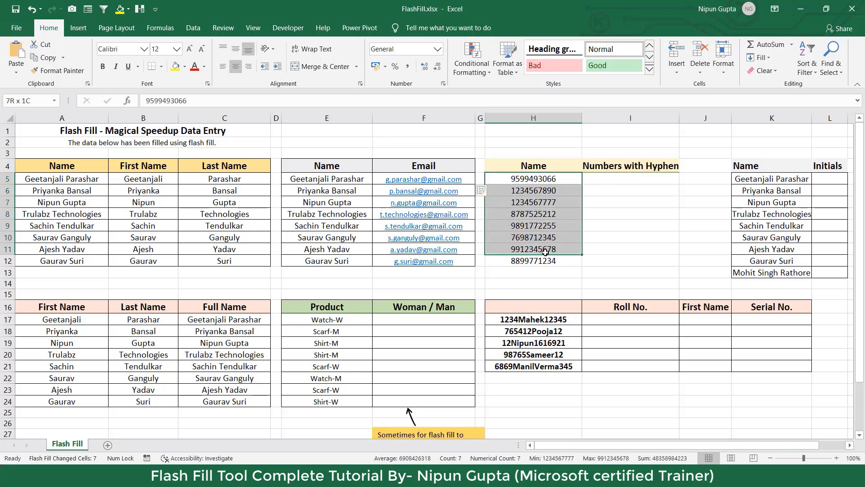
left_click(622, 177)
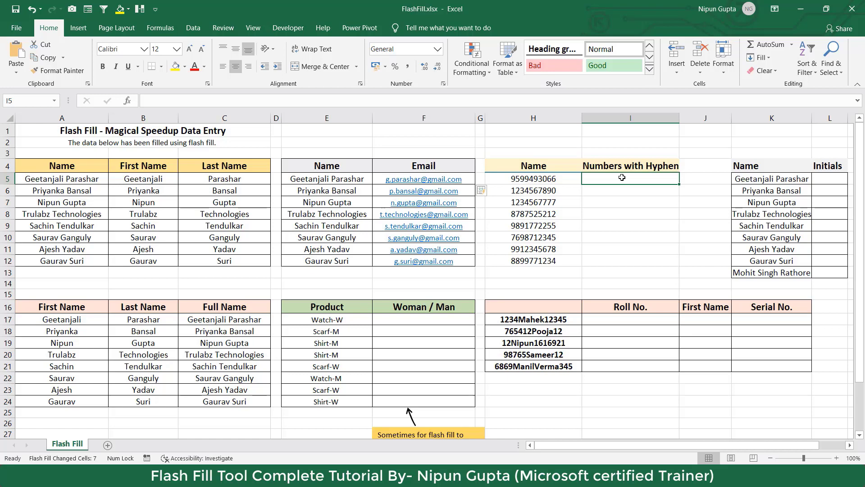
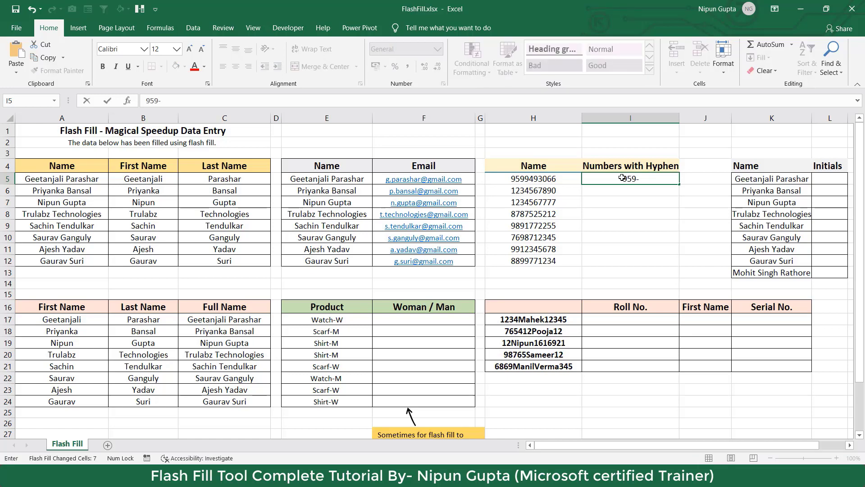
key("Return")
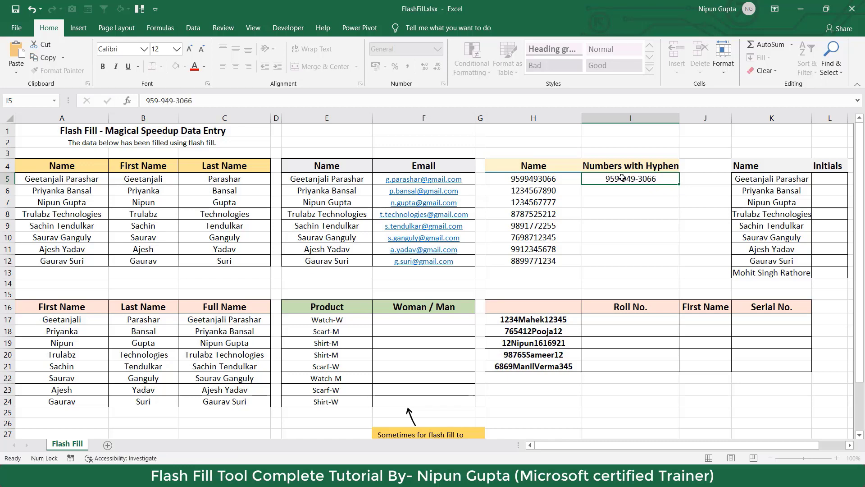
left_click(595, 180)
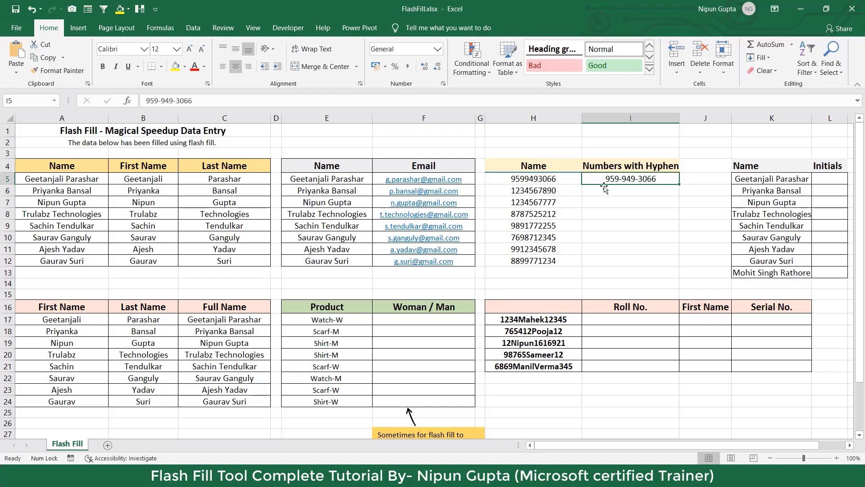
left_click_drag(564, 193, 546, 260)
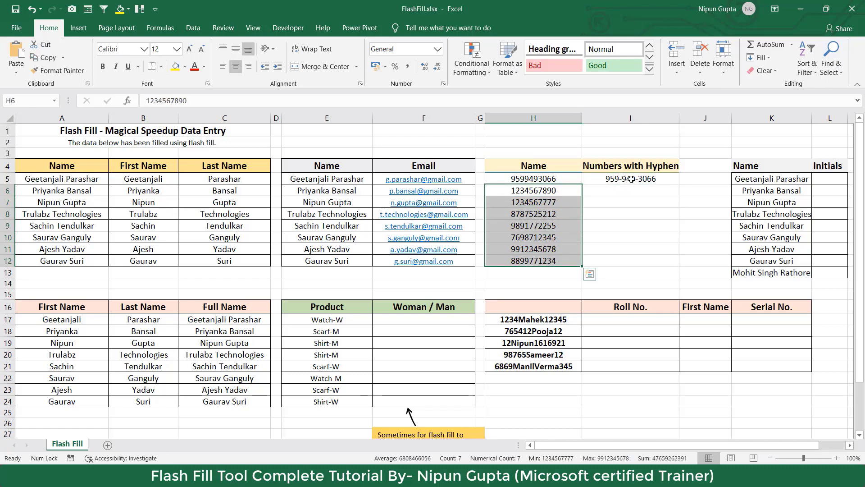
left_click(632, 179)
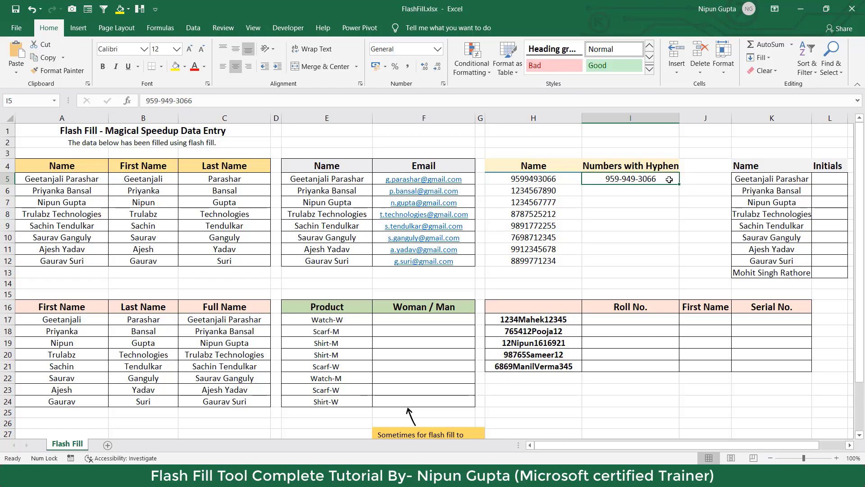
key("ctrl+e")
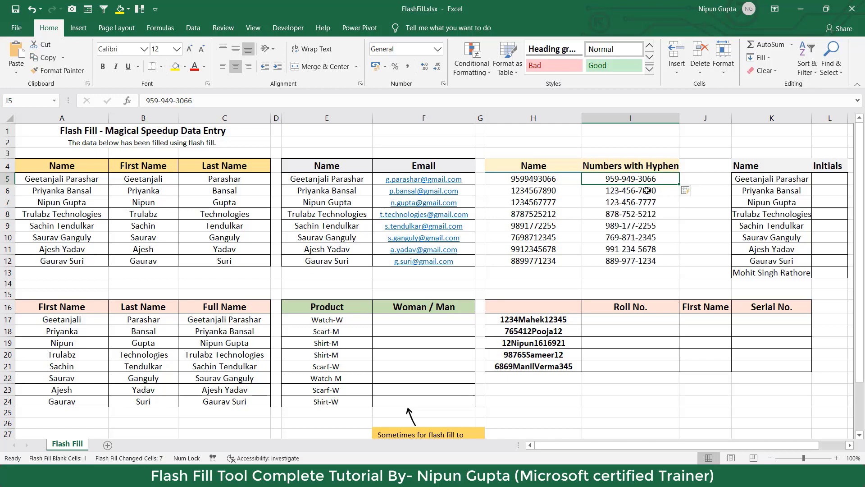
Compare the original numbers in column H with the hyphenated results, then select H17:H21.
left_click_drag(565, 180, 558, 261)
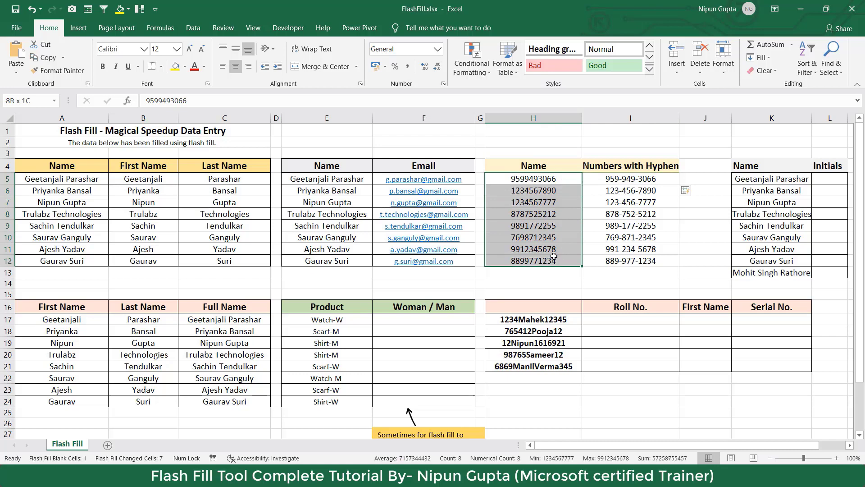
left_click_drag(562, 181, 554, 259)
left_click_drag(631, 179, 637, 257)
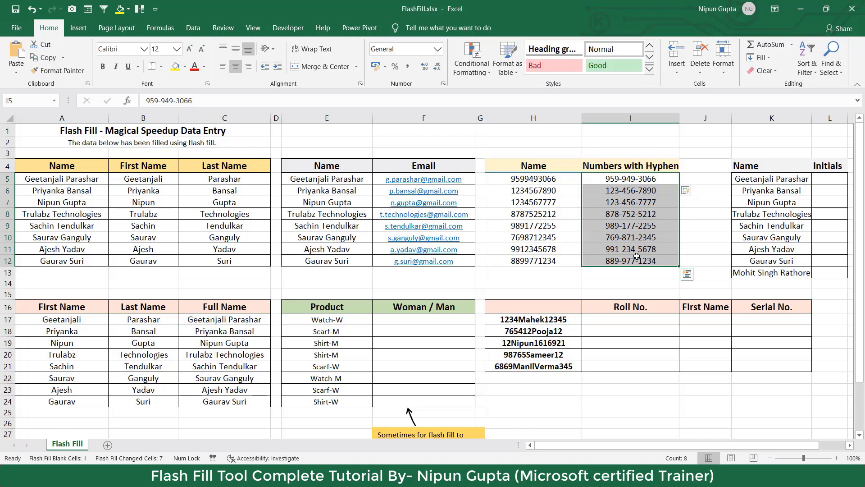
left_click_drag(553, 320, 553, 366)
left_click(571, 320)
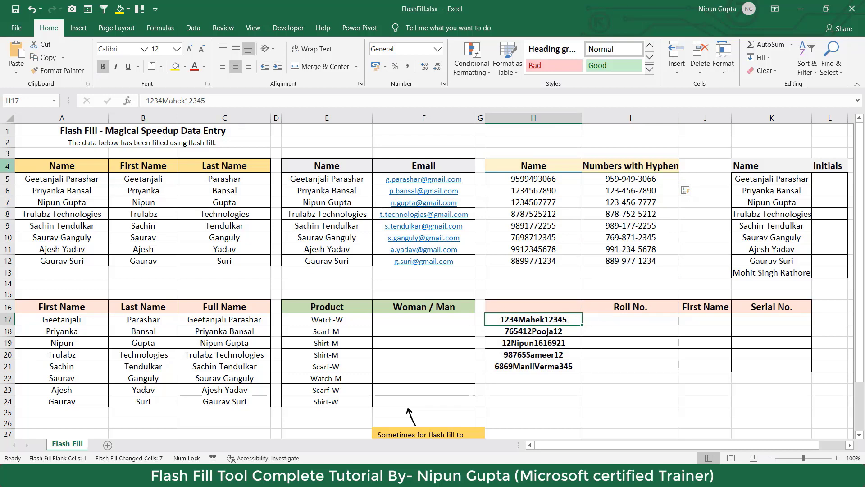
left_click_drag(64, 180, 72, 261)
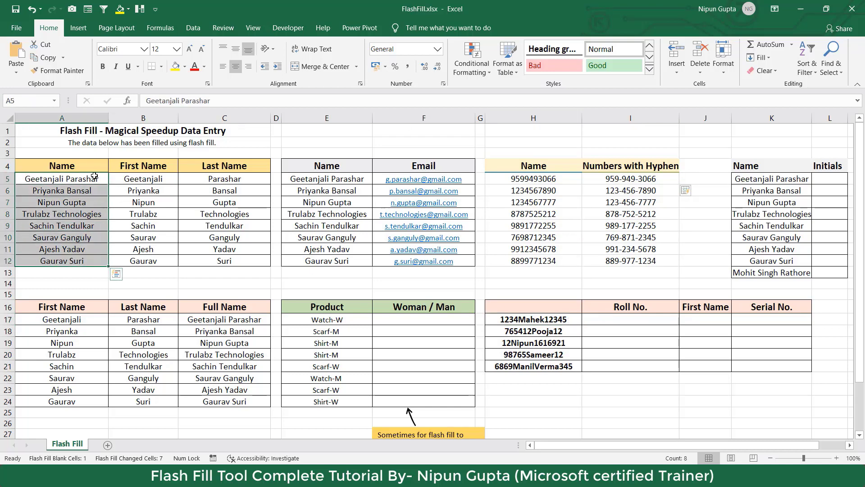
left_click_drag(77, 180, 86, 259)
left_click_drag(561, 316, 552, 365)
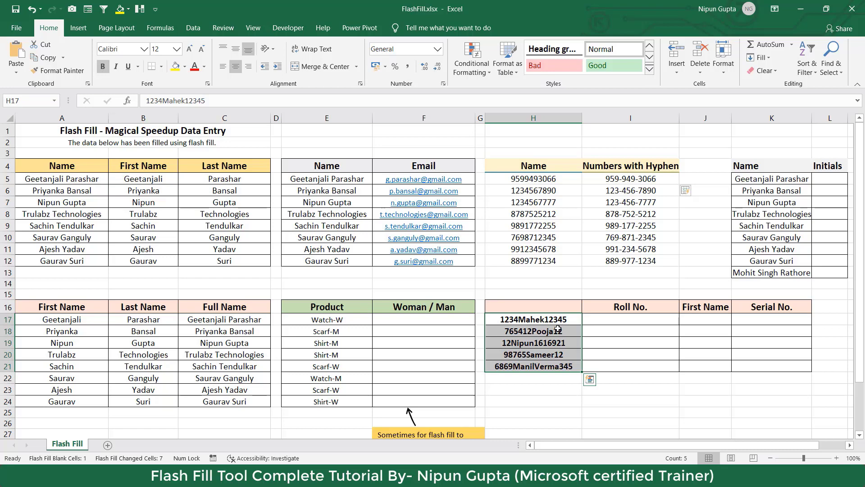
Enter the example values 1234, Mahek and 12345 in I17, J17 and K17.
left_click(617, 322)
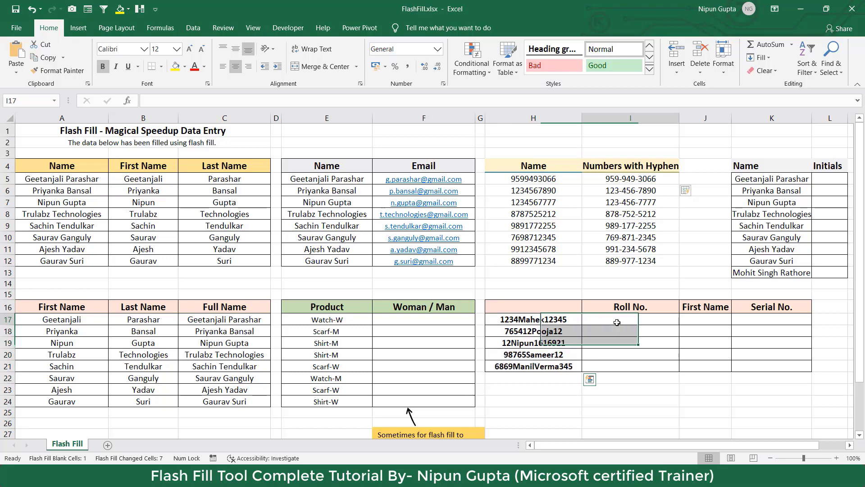
type("1234")
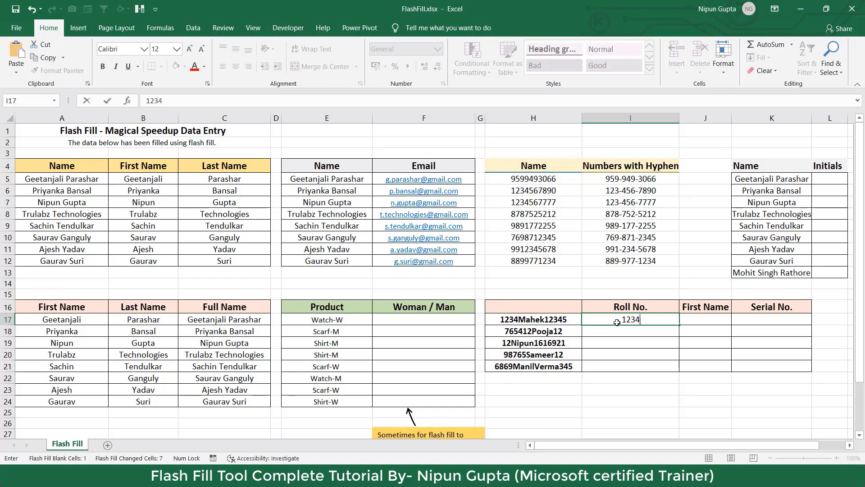
key("Tab")
type("Mahek")
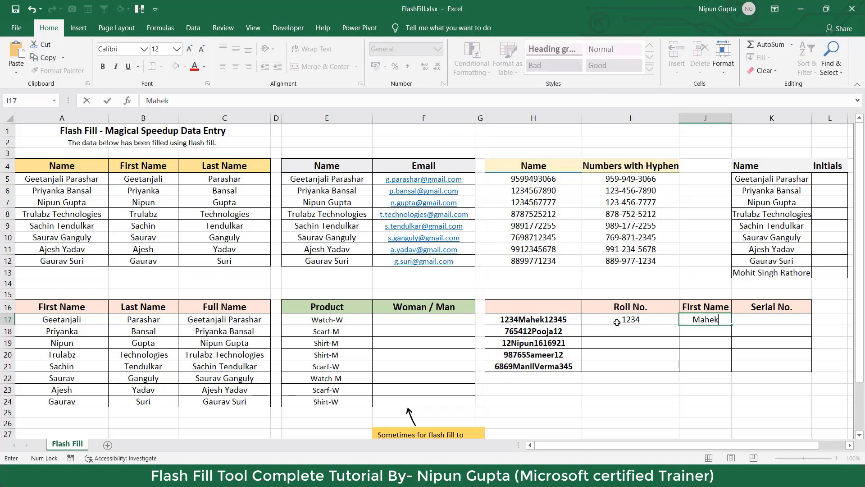
key("Tab")
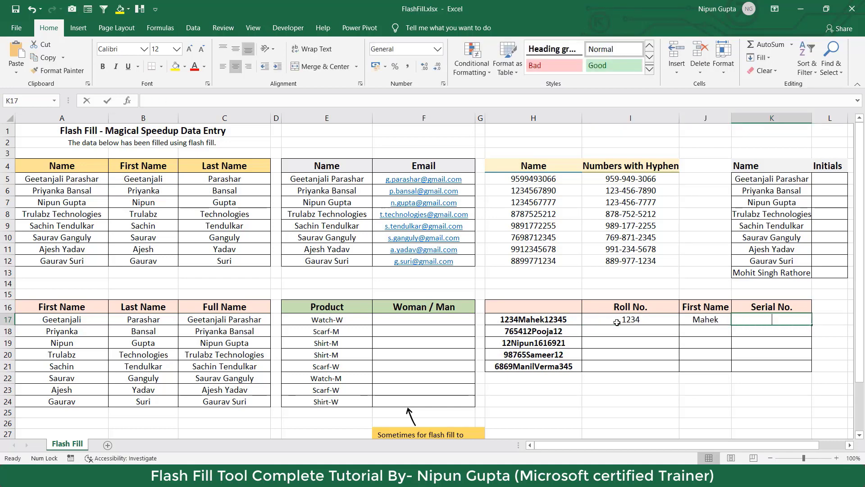
type("12345")
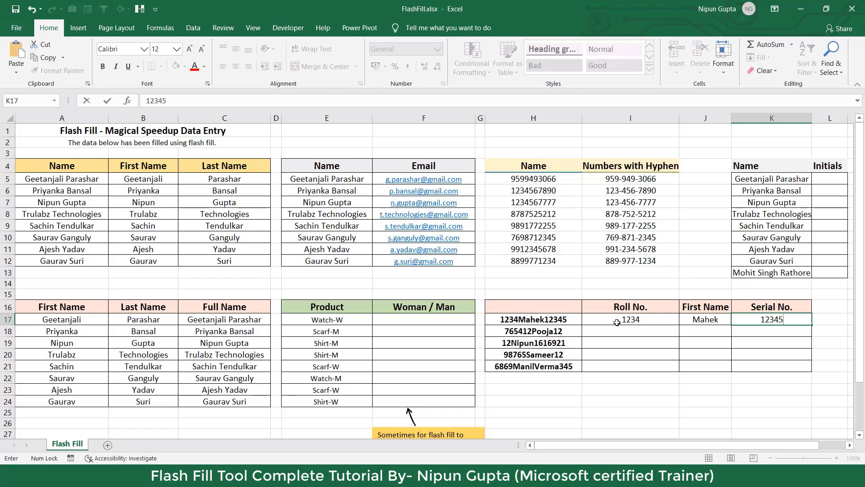
left_click(633, 320)
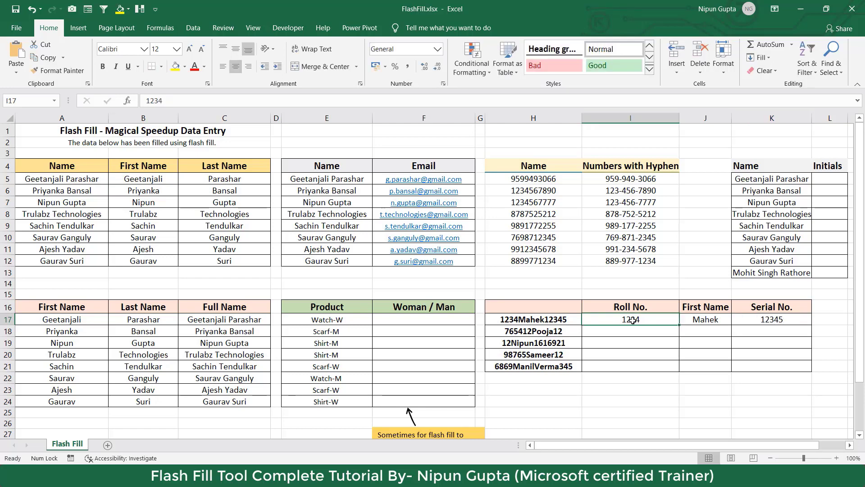
Flash Fill the Roll No., First Name and Serial No. columns one after another with Ctrl+E.
key("ctrl+e")
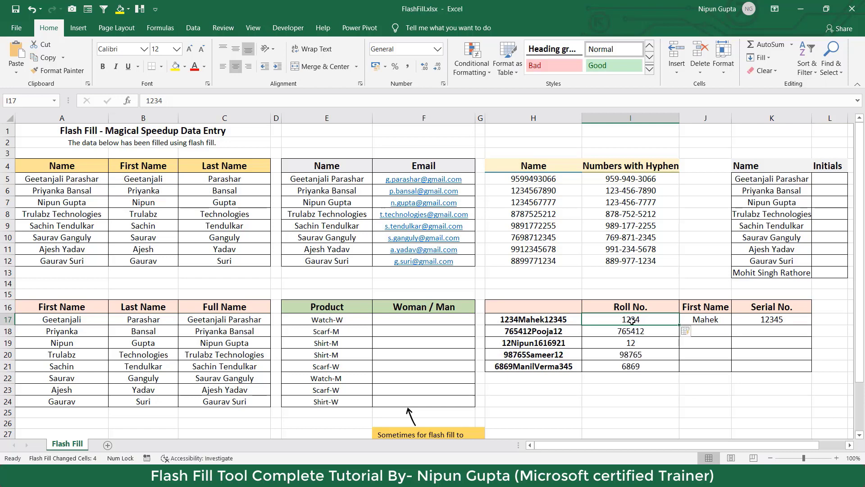
left_click(717, 318)
key("ctrl+e")
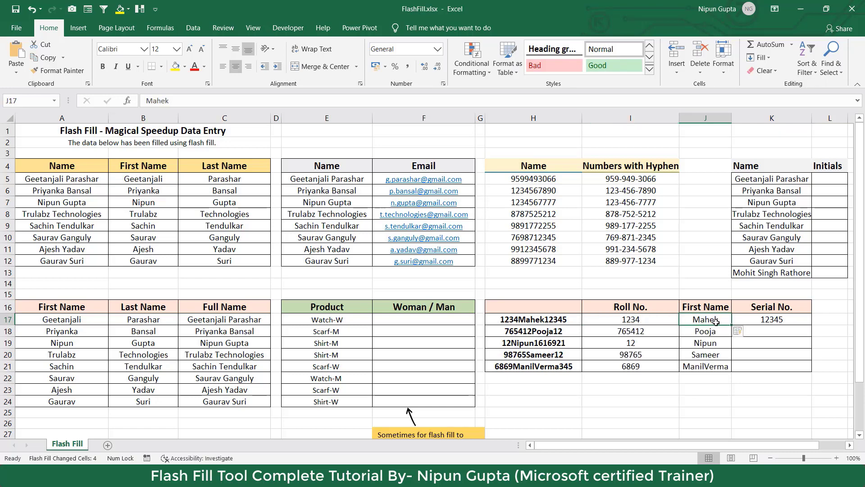
left_click(766, 320)
key("ctrl+e")
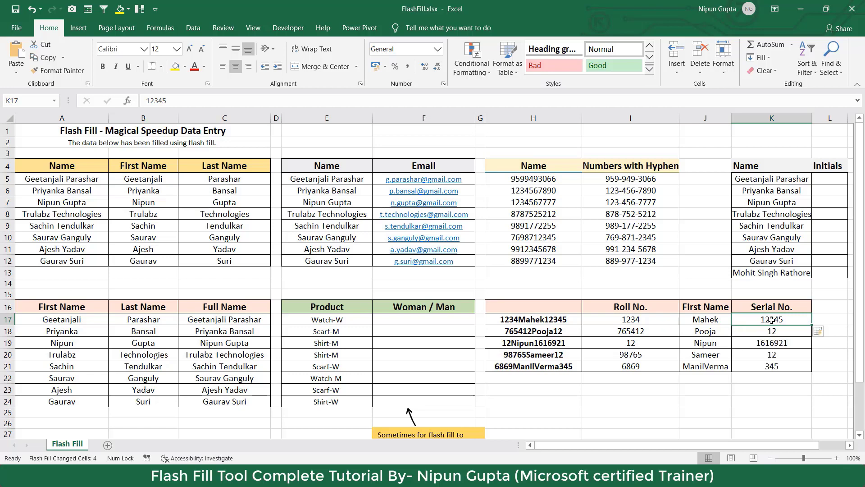
Review the filled columns I17:K21 against the original strings in H17:H21.
left_click_drag(652, 320, 653, 355)
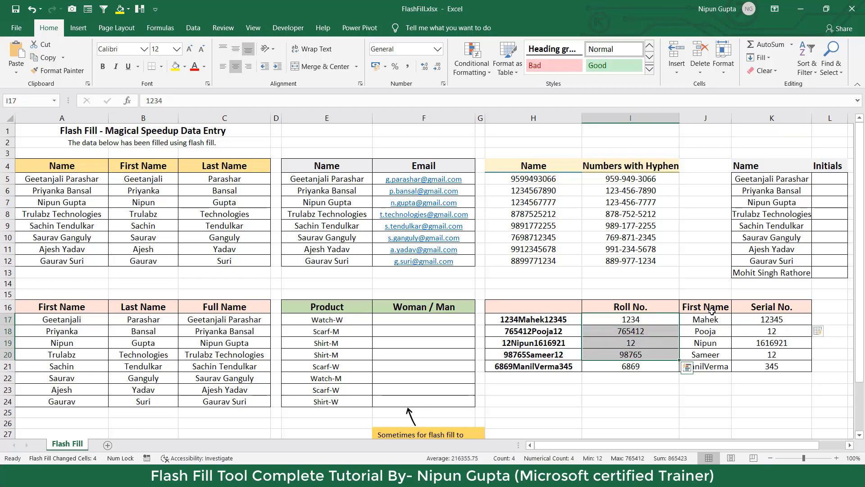
left_click_drag(713, 320, 709, 367)
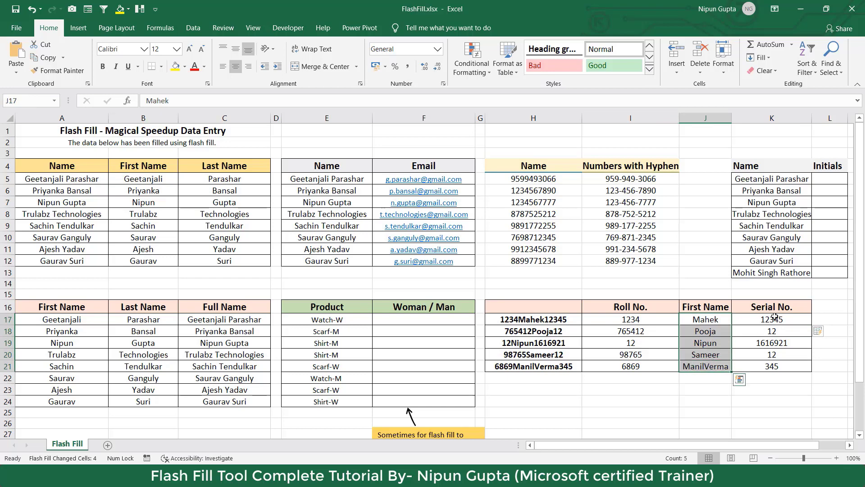
left_click_drag(775, 317, 773, 363)
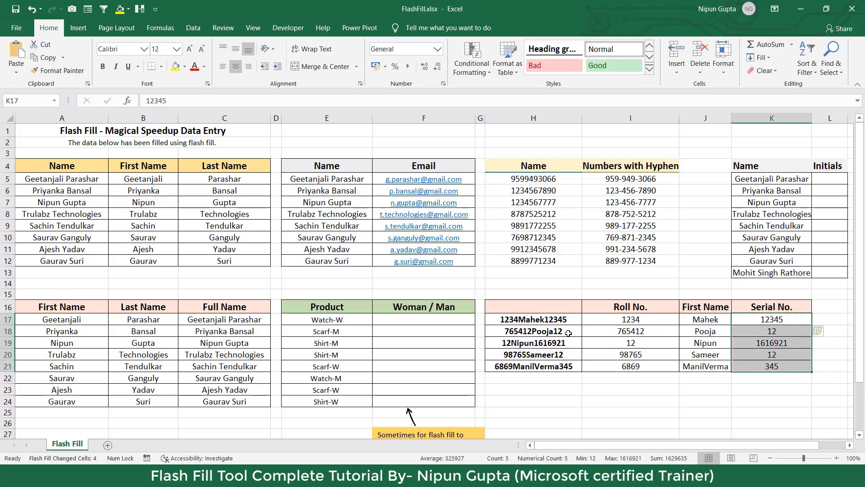
left_click_drag(562, 320, 560, 355)
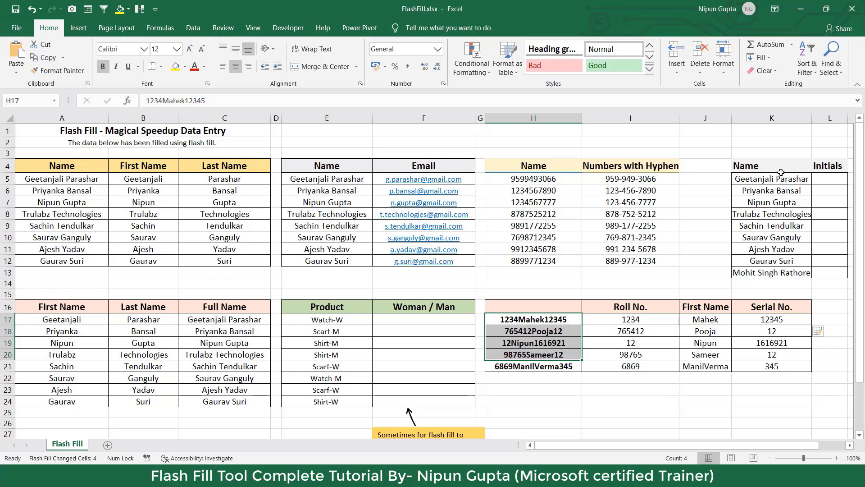
Enter GP and PB in L5 and L6, then Flash Fill the remaining initials from L5.
left_click(833, 179)
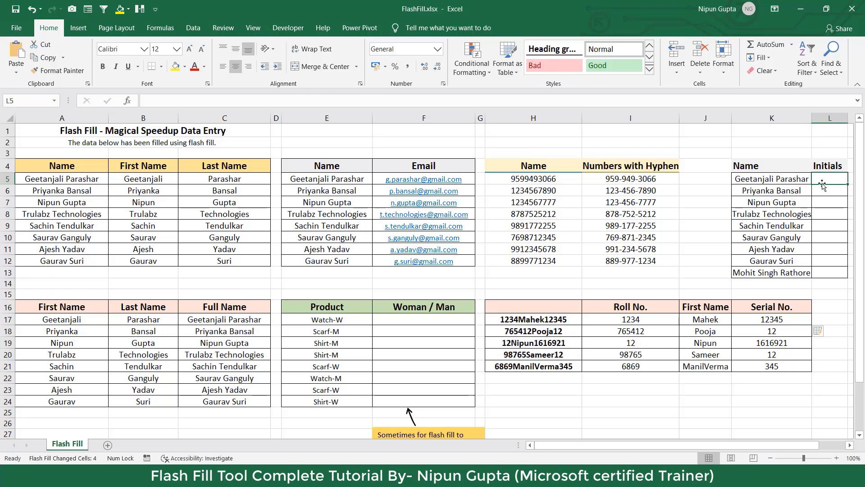
type("GP")
key("Return")
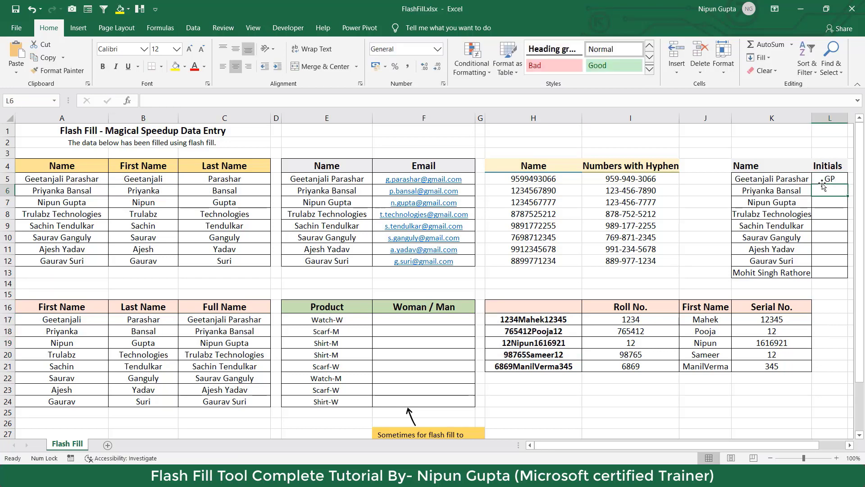
type("PB")
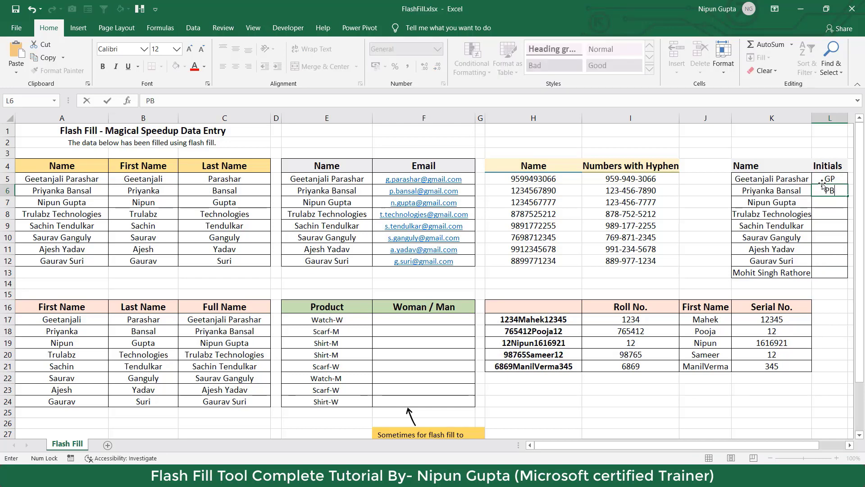
key("Return")
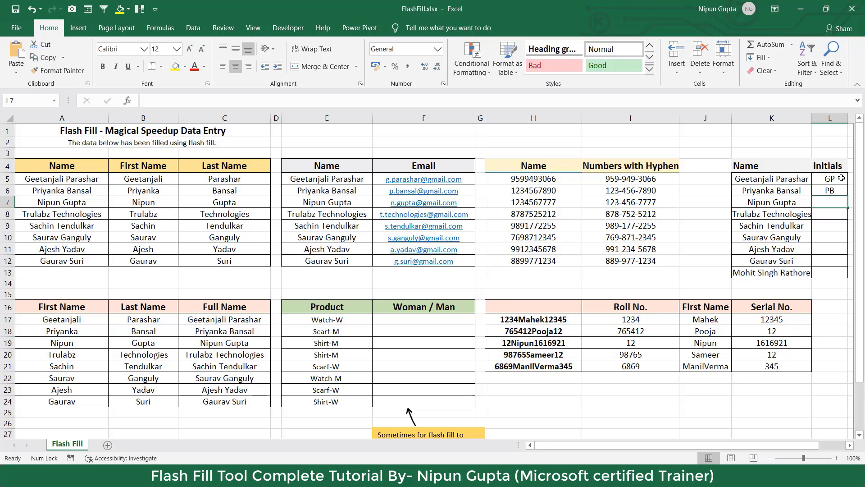
left_click(841, 178)
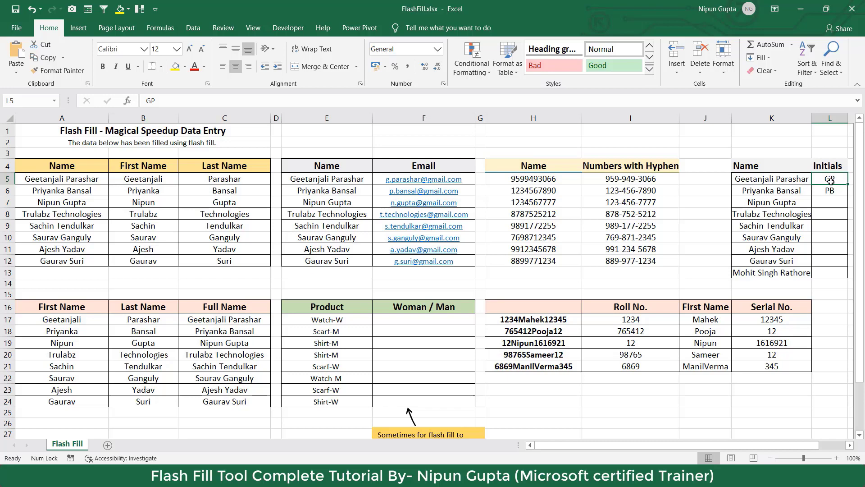
key("ctrl+e")
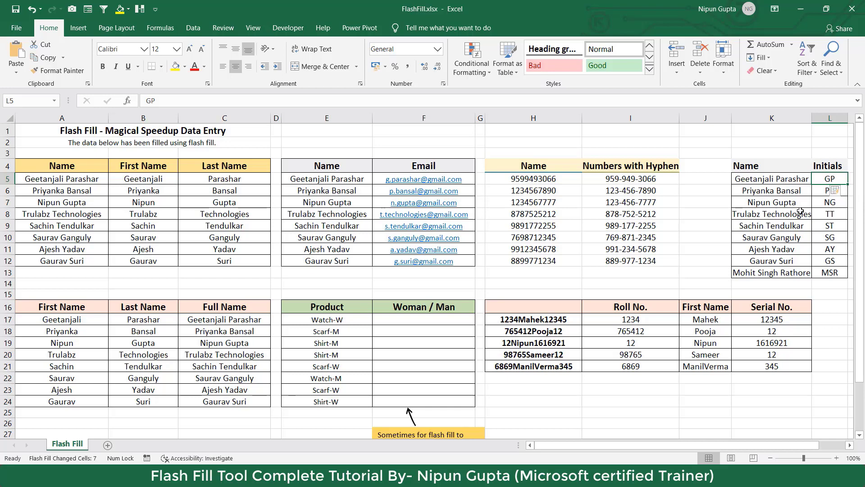
left_click_drag(784, 184, 765, 261)
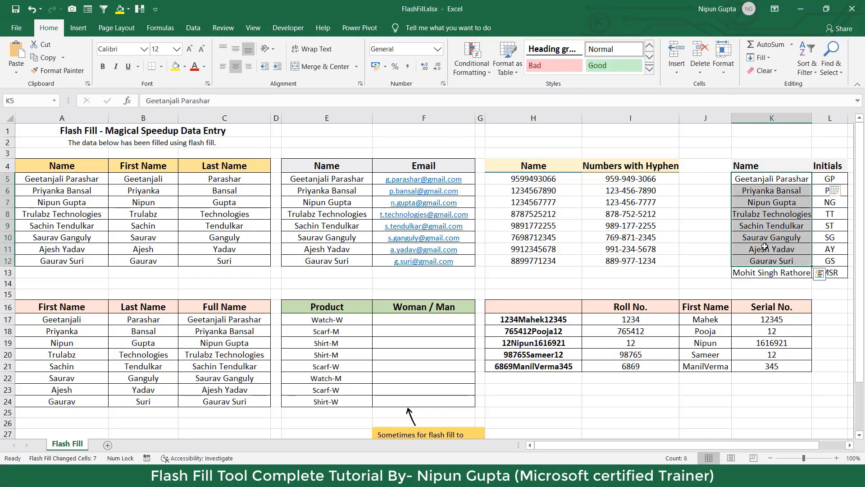
left_click(761, 273)
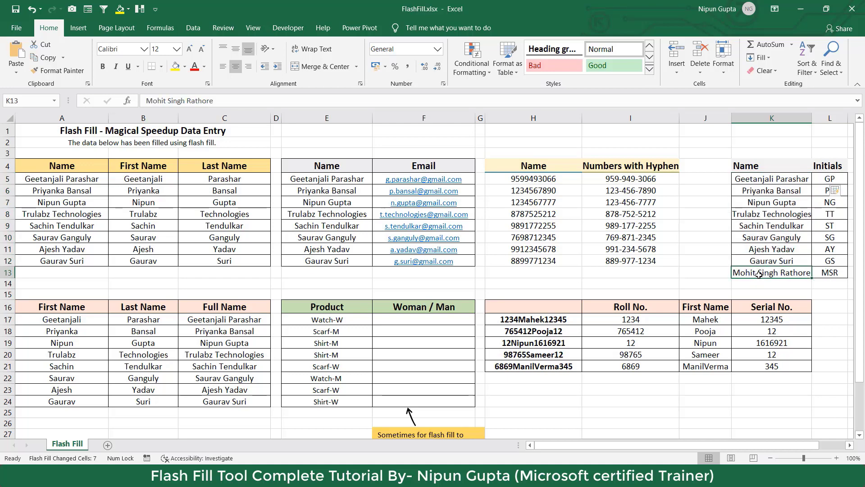
left_click(842, 275)
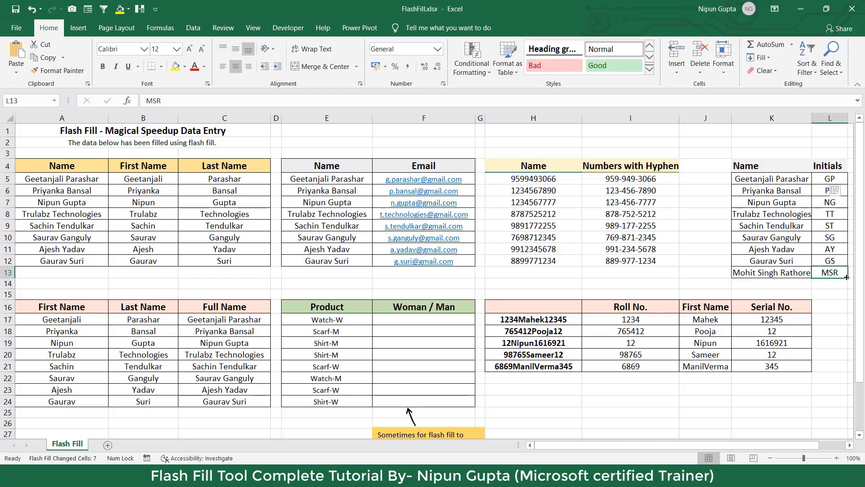
Review the product codes in column E, trying then clearing W and M in F17.
left_click(427, 318)
left_click_drag(359, 319, 337, 402)
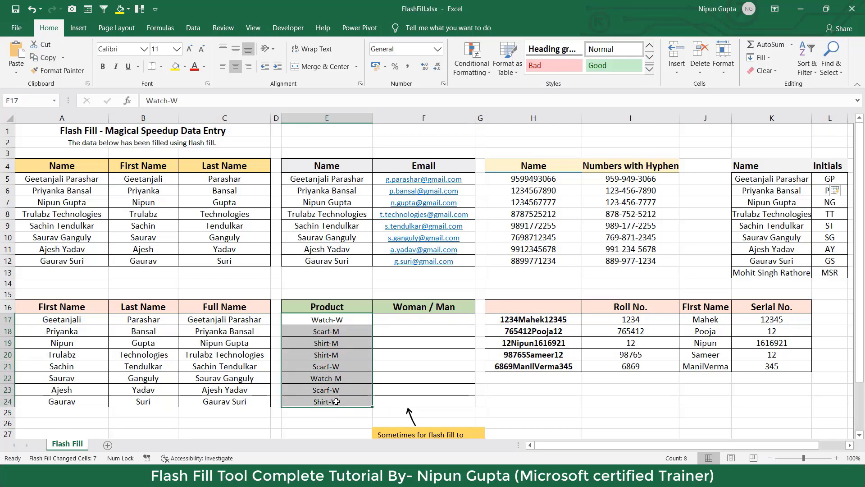
left_click(428, 319)
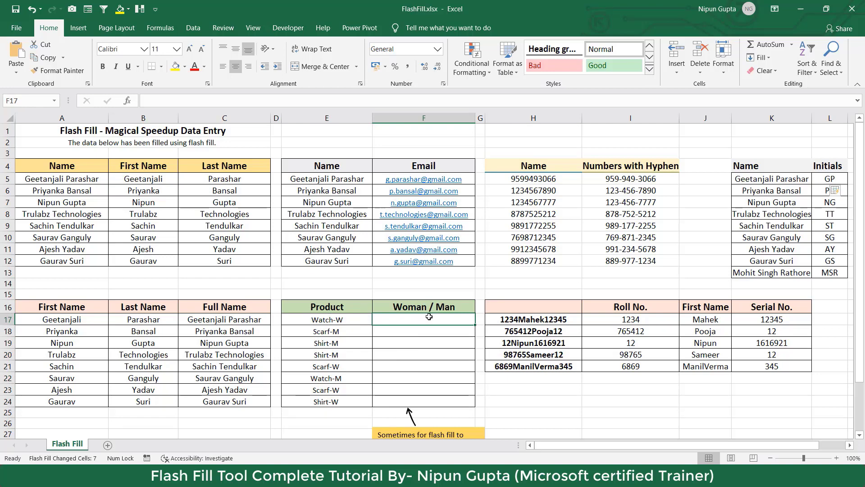
type("W")
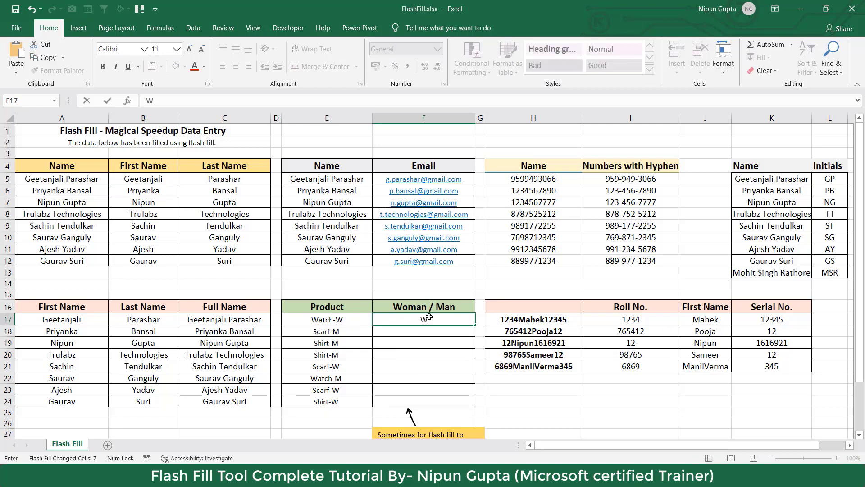
key("BackSpace")
type("M")
key("BackSpace")
key("Return")
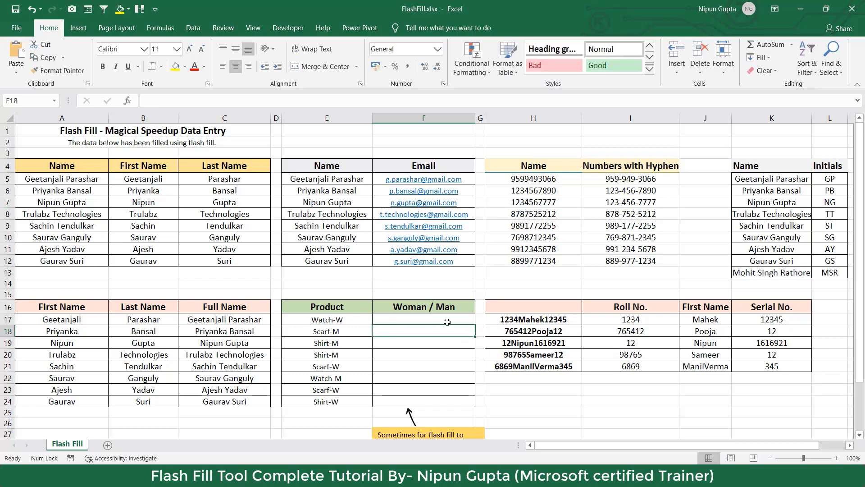
Enter W in F17 as the first Woman / Man example.
left_click(447, 322)
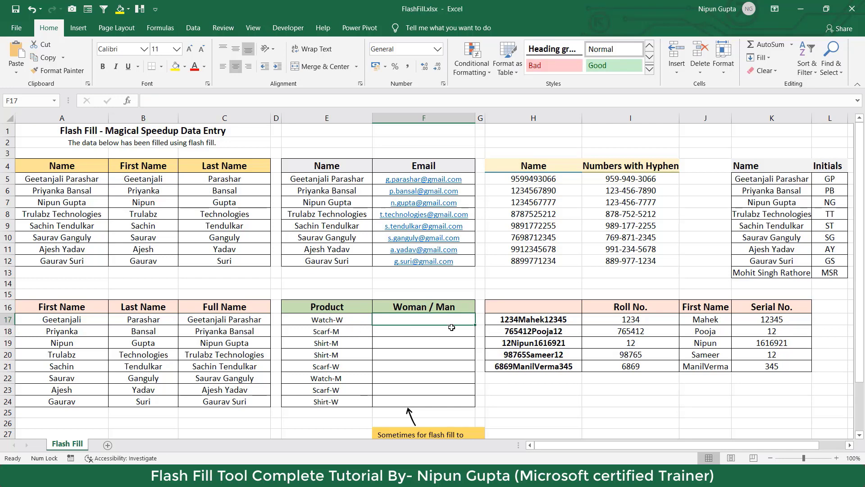
type("W")
key("Return")
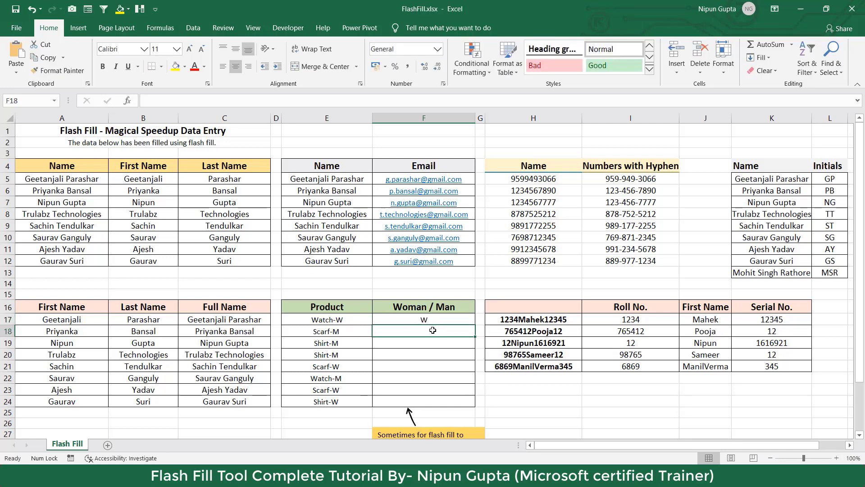
left_click(453, 321)
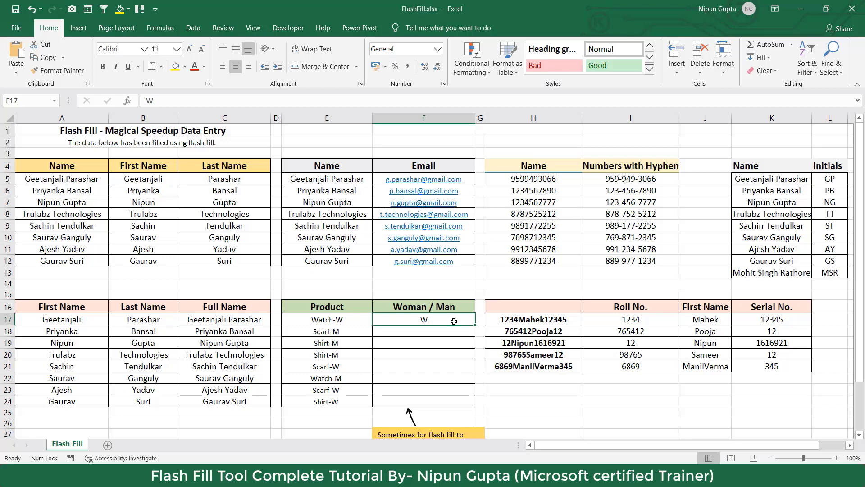
left_click(193, 28)
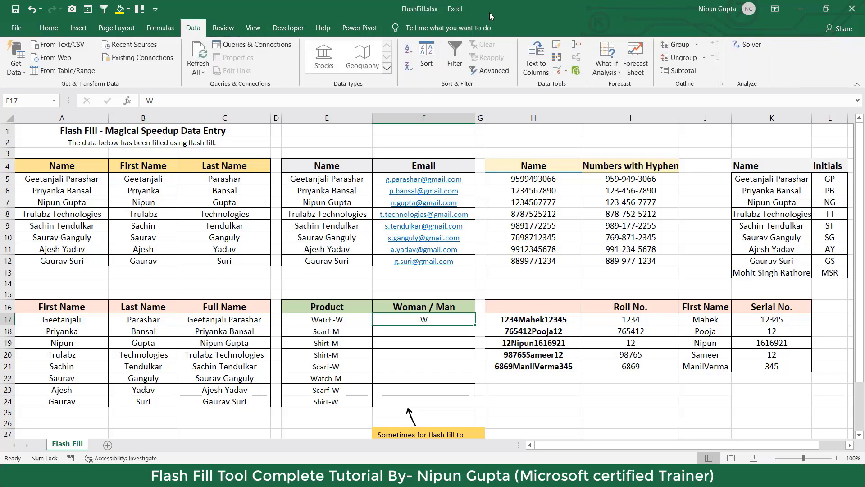
Flash Fill the remaining Woman / Man cells from the W example.
left_click(561, 49)
left_click_drag(444, 319, 432, 400)
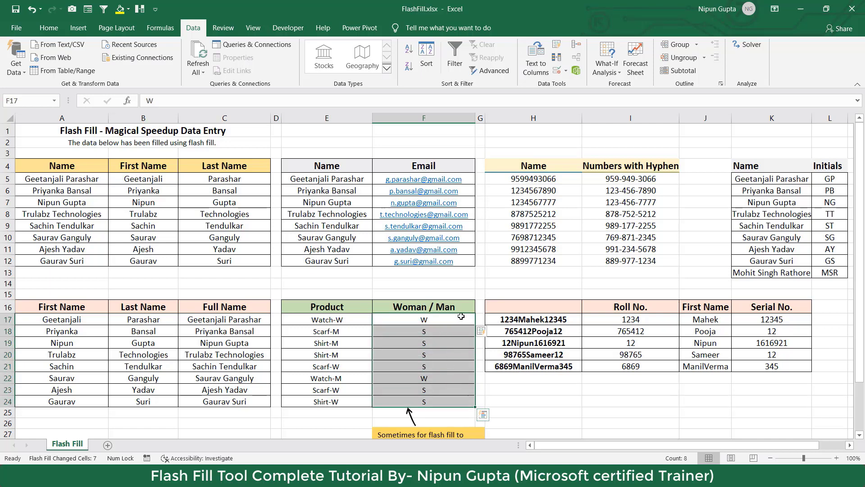
left_click(457, 318)
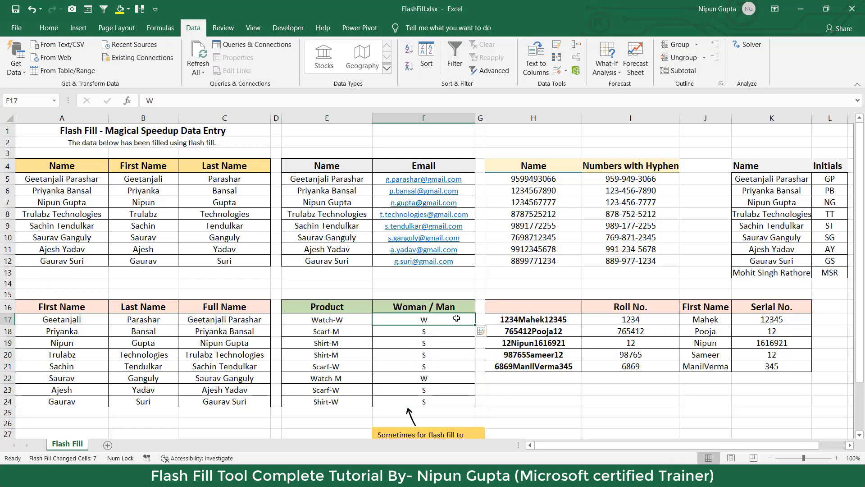
Check the values filled in F18:F22 against products like Scarf-M, finding mostly S letters.
left_click(438, 333)
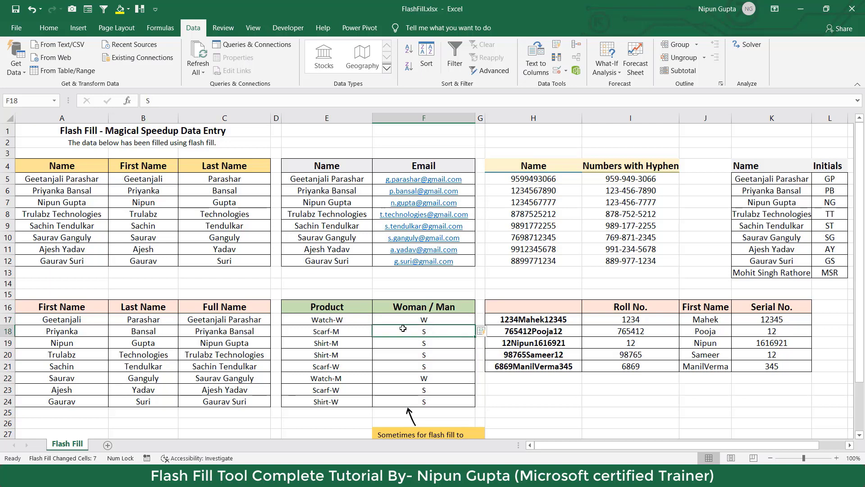
left_click(348, 328)
double_click(347, 328)
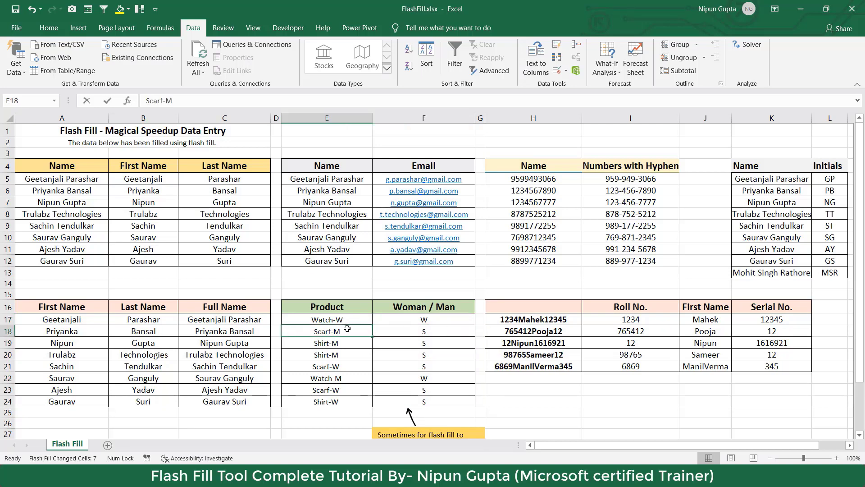
left_click_drag(334, 331, 350, 331)
left_click(426, 331)
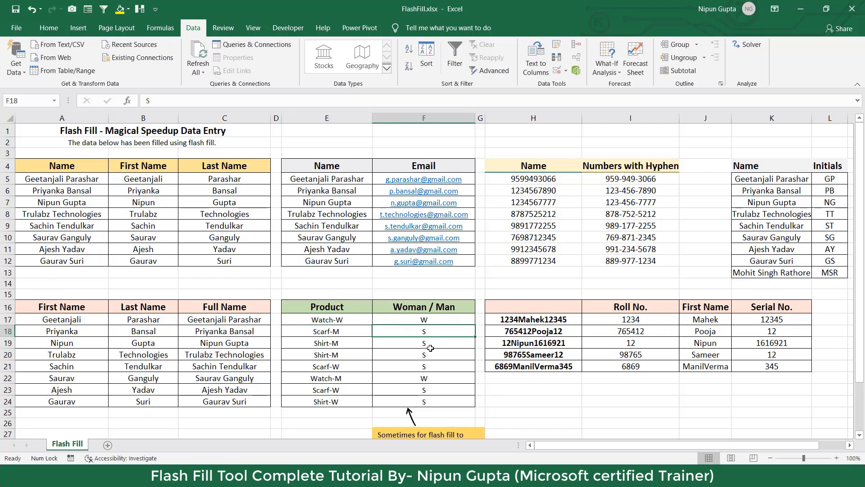
left_click(439, 345)
left_click(438, 355)
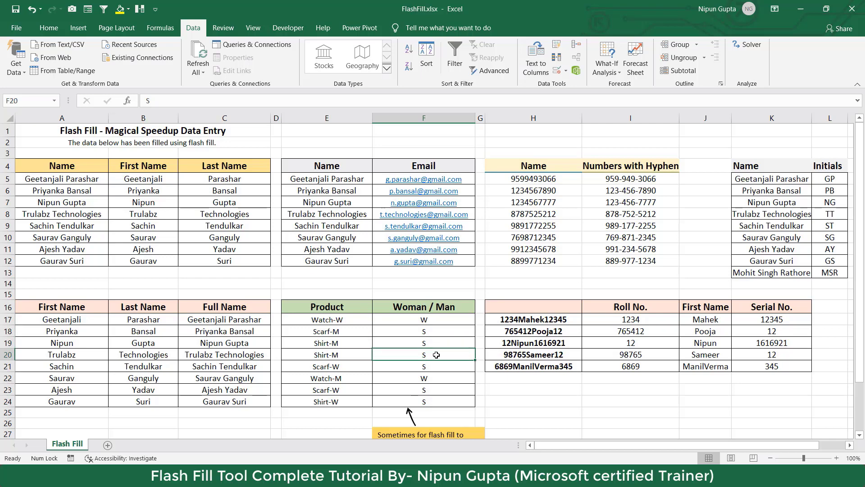
left_click(436, 366)
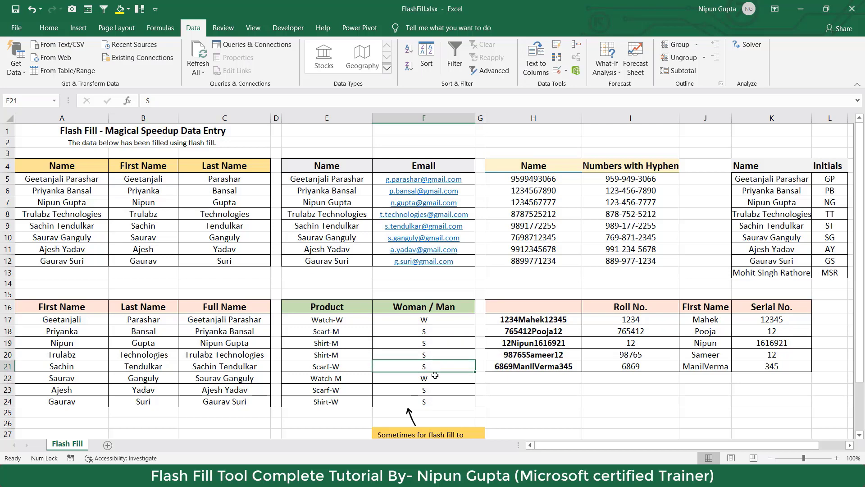
left_click(435, 375)
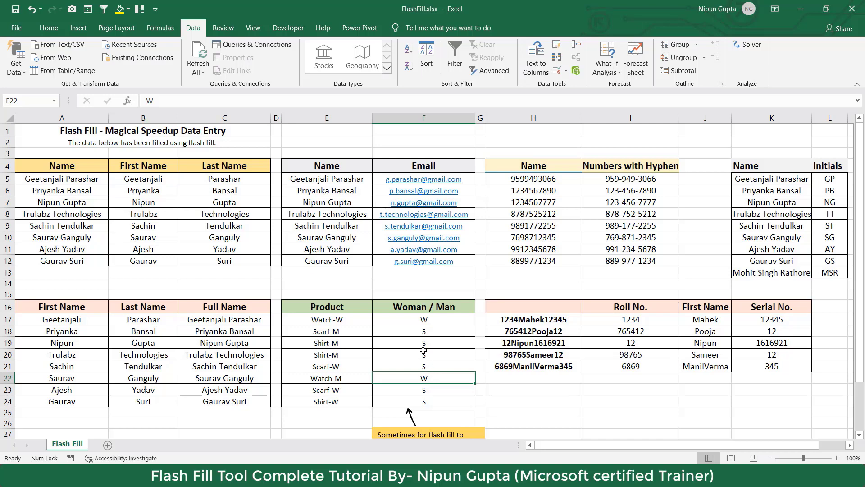
left_click(436, 322)
Select the Product list E17:E24 to review the product names.
left_click(313, 320)
key("shift+Down")
key("shift+Down")
key("shift+Down")
key("shift+Down")
key("shift+Down")
key("shift+Down")
key("shift+Down")
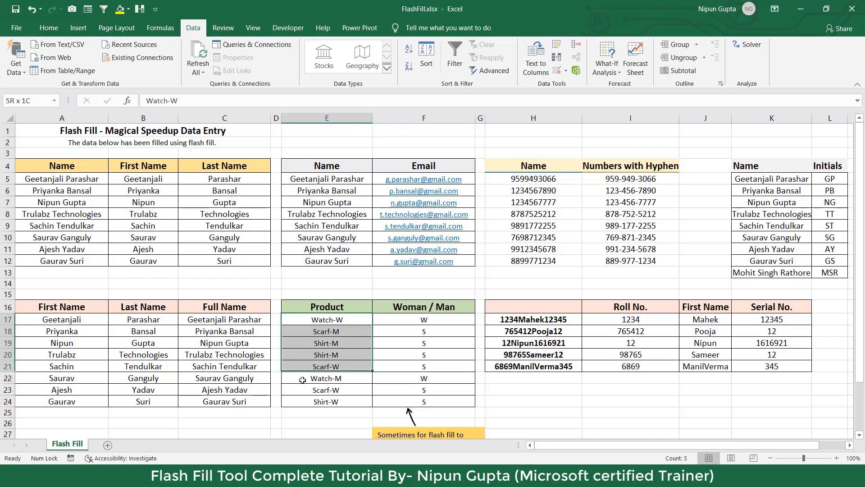
left_click_drag(344, 317, 346, 401)
left_click_drag(310, 325, 308, 401)
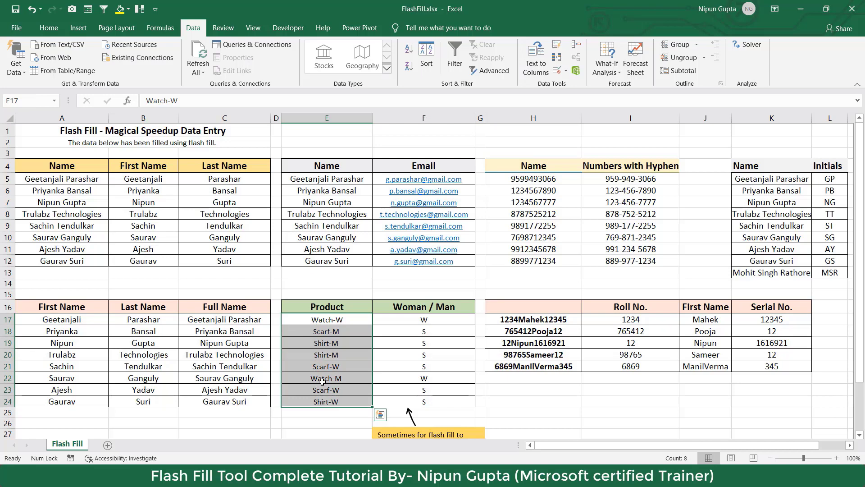
Delete the wrongly filled S/W values in F18:F24, keeping only W in F17.
left_click_drag(413, 334, 413, 399)
key("Delete")
key("BackSpace")
key("Down")
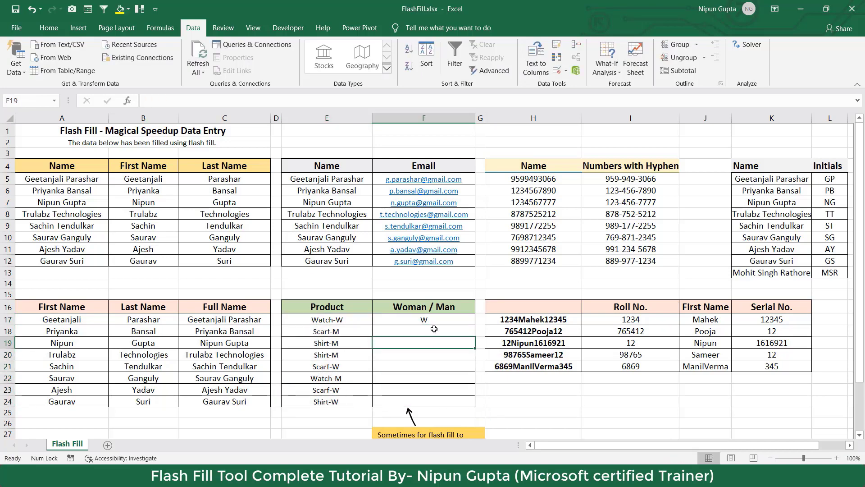
scroll(434, 333, "down", 2)
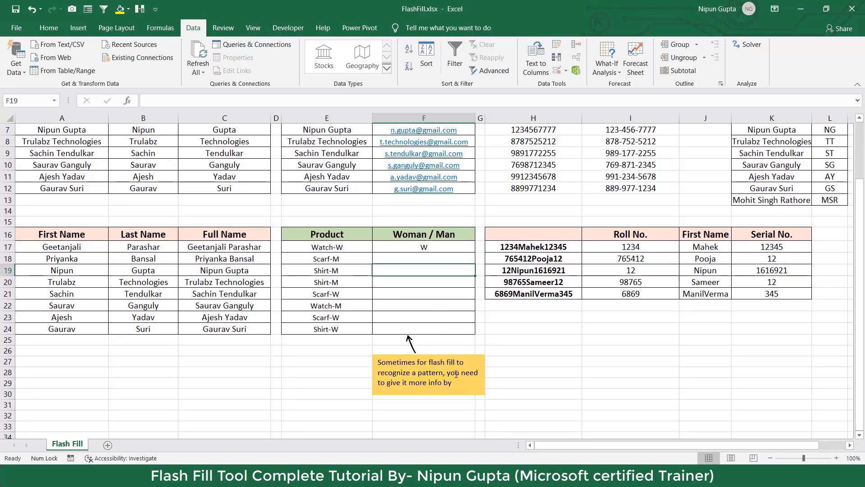
scroll(441, 378, "up", 2)
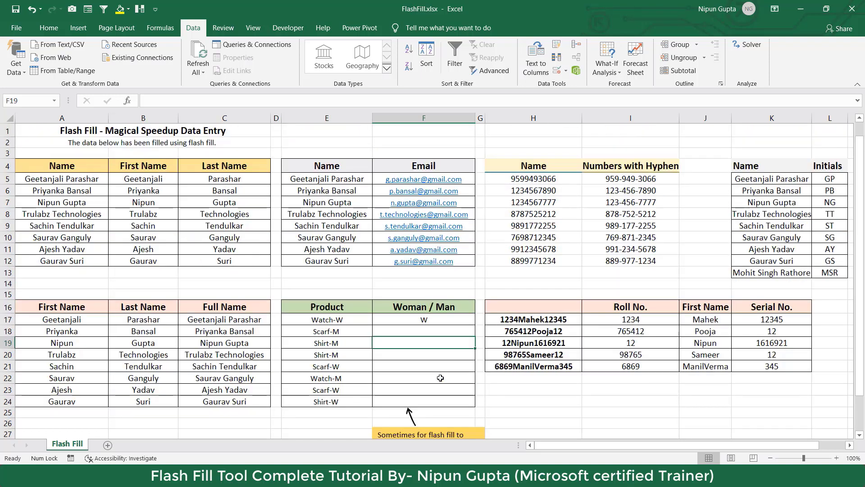
left_click(432, 331)
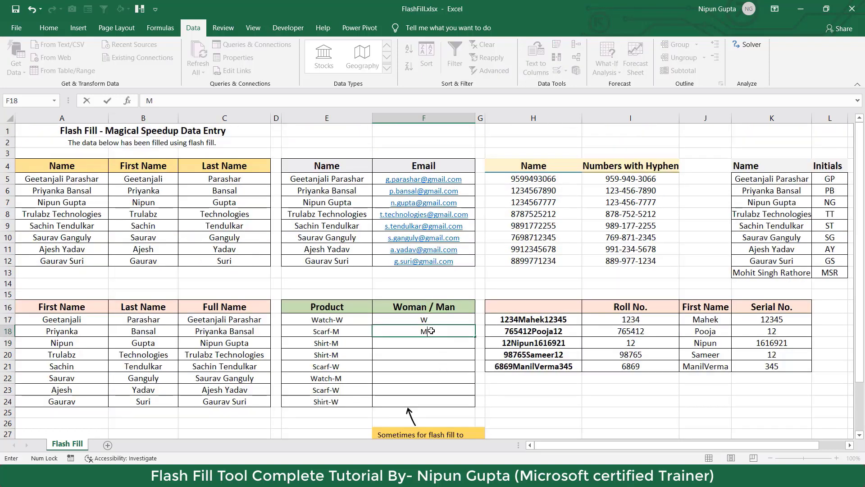
Enter M in F18 beside Scarf-M, then Flash Fill (Ctrl+E) the rest of the Woman / Man column.
type("M")
key("Return")
left_click(459, 318)
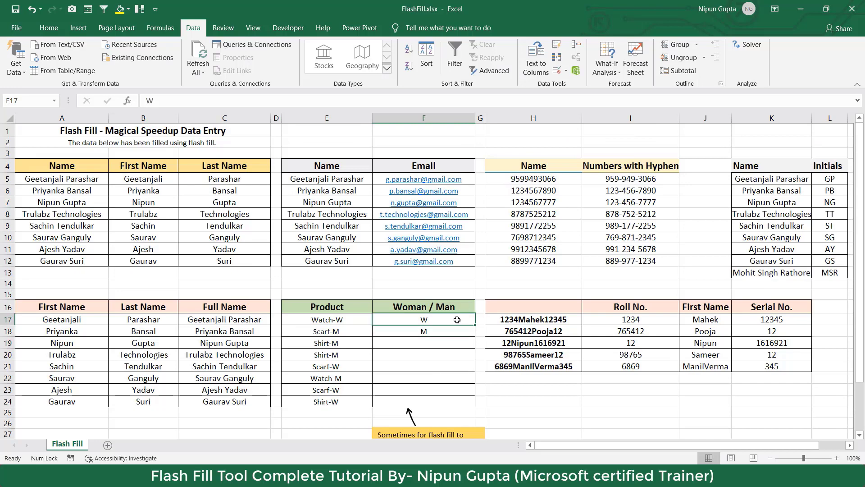
left_click(453, 333)
left_click(458, 322)
left_click(431, 330)
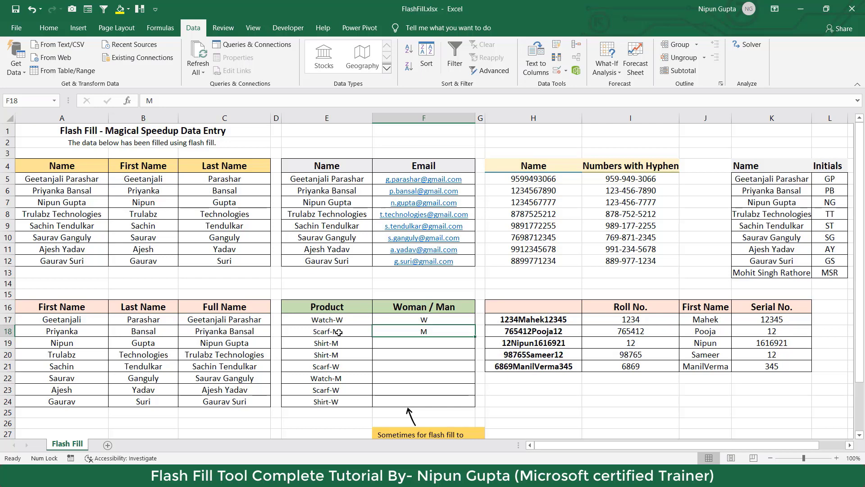
left_click(460, 318)
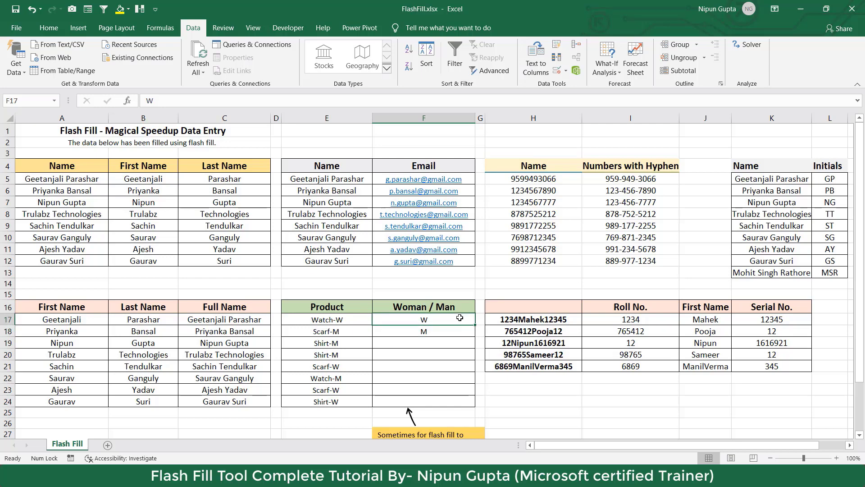
key("ctrl+e")
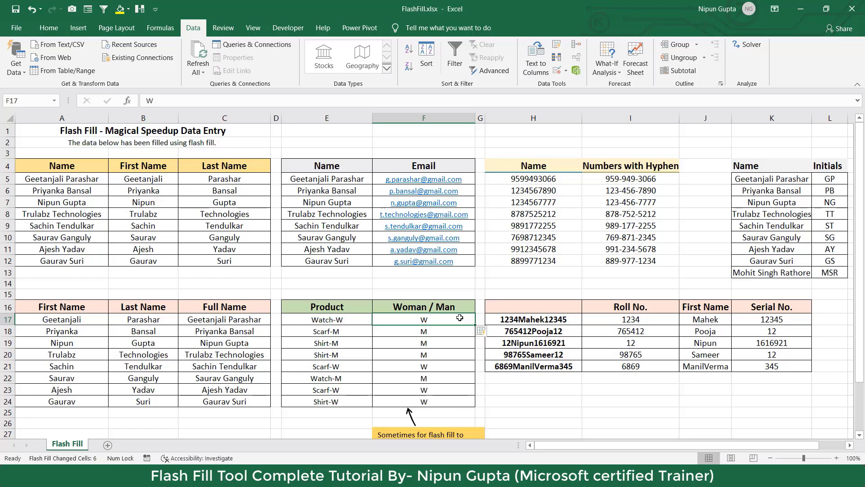